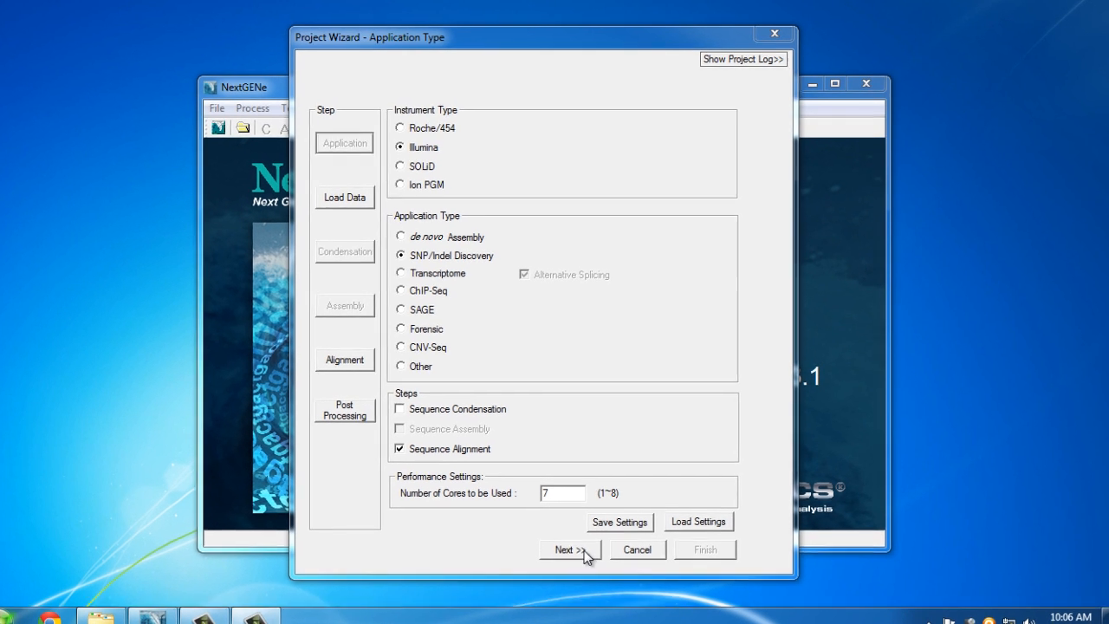
Add E_R1.fastq and E_R2.fastq from RawData\E as format conversion input files
left_click(561, 541)
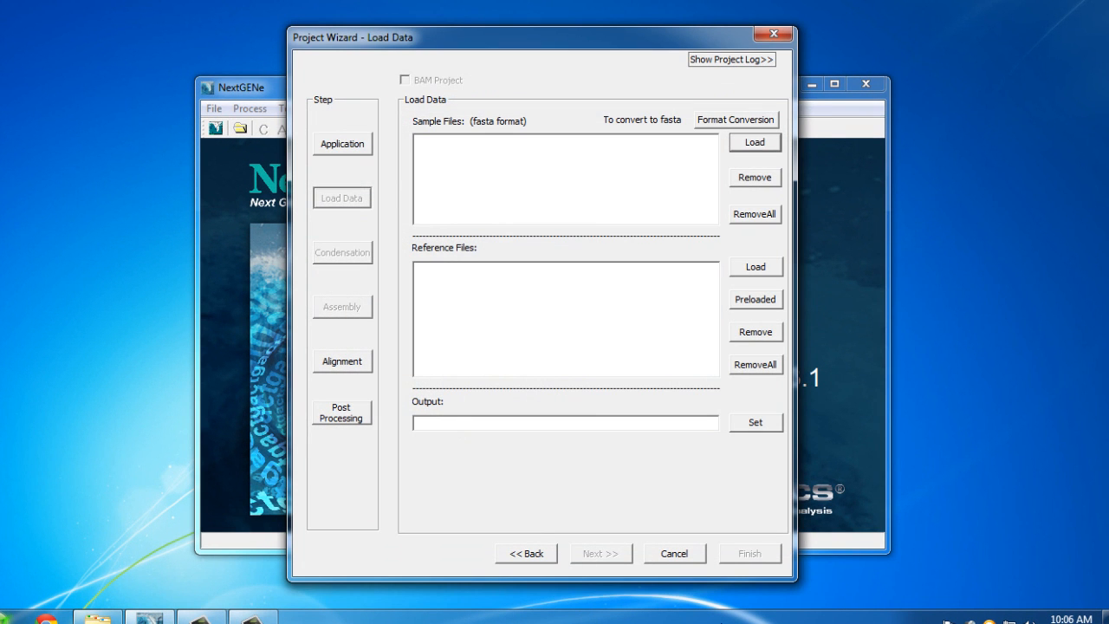
left_click(713, 121)
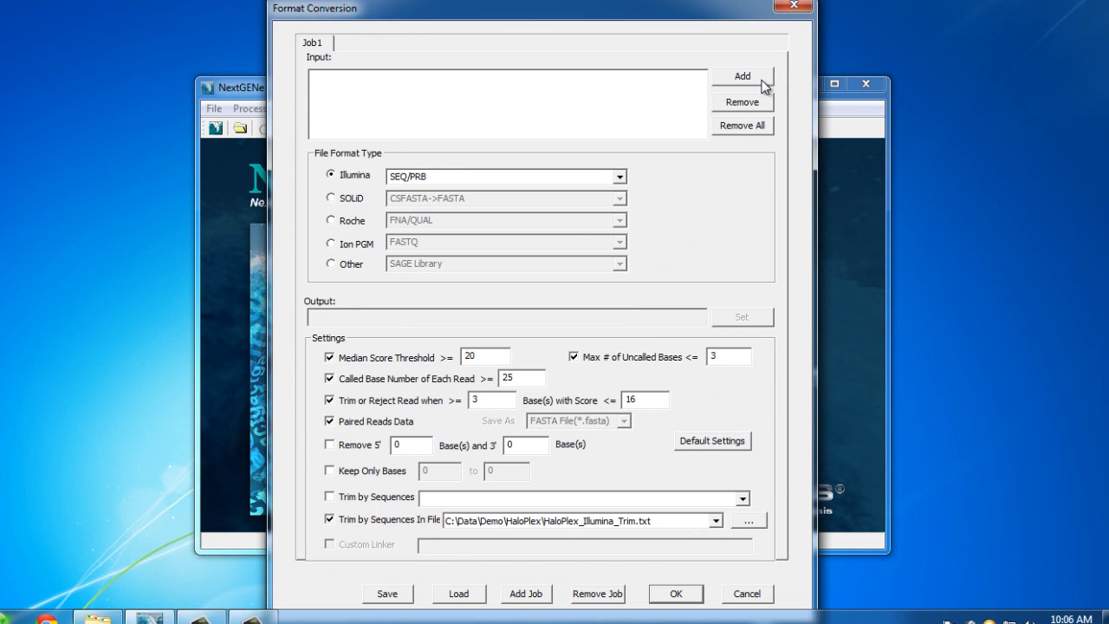
left_click(763, 80)
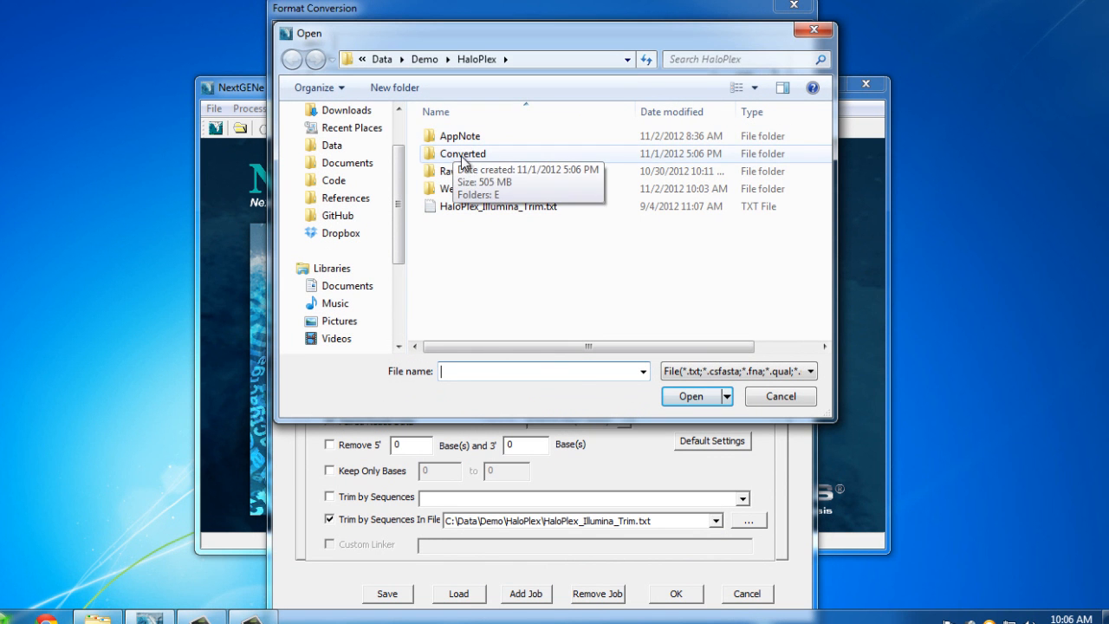
double_click(478, 176)
left_click(439, 141)
double_click(440, 140)
left_click(479, 156, "shift")
left_click(704, 401)
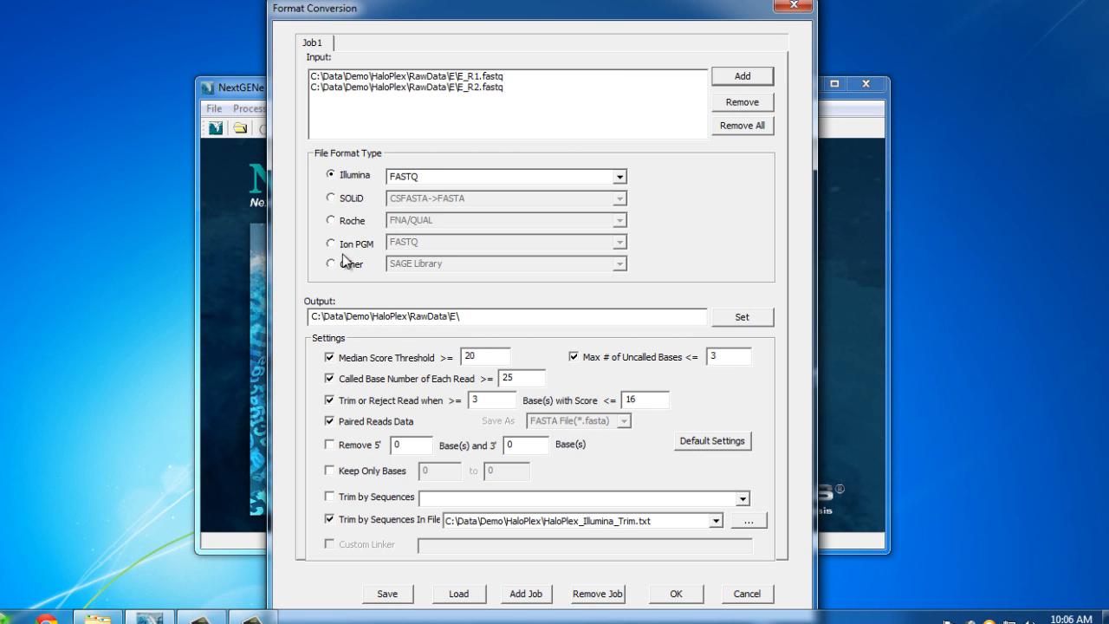
Set the output folder to Converted\E and reset defaults with Paired Reads and Trim by Sequences In File on
left_click_drag(411, 316, 443, 318)
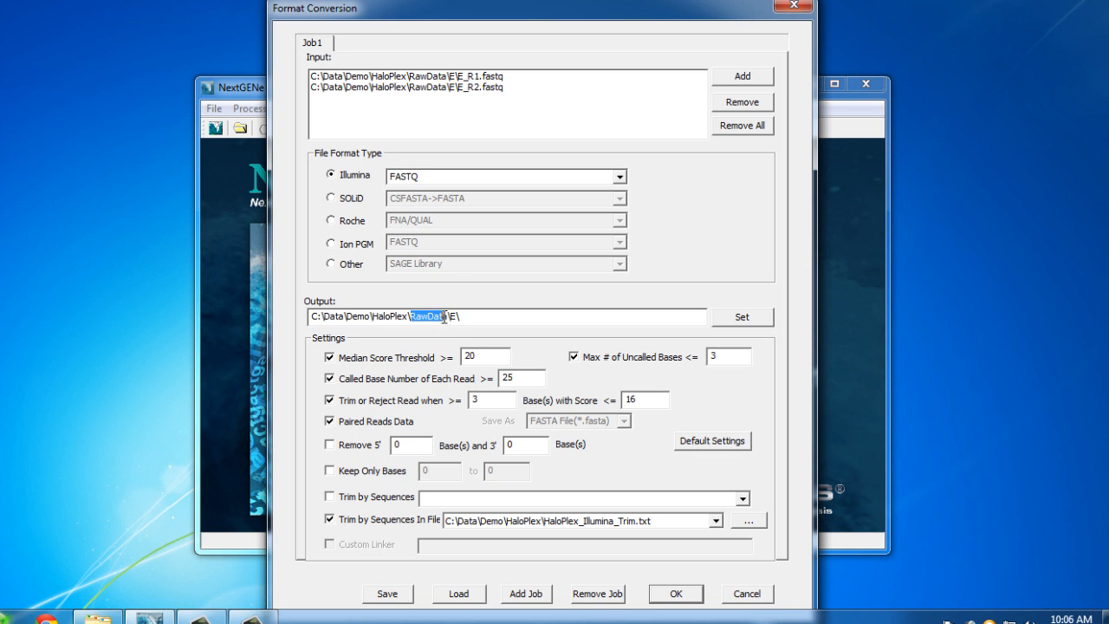
type("Converted\\")
left_click(723, 447)
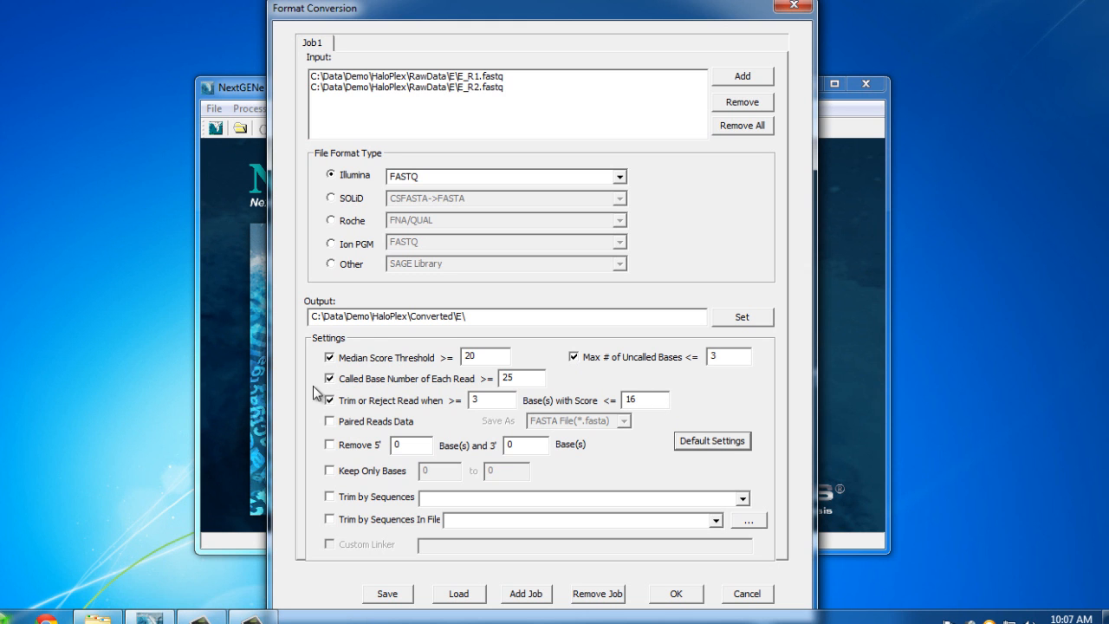
left_click(330, 421)
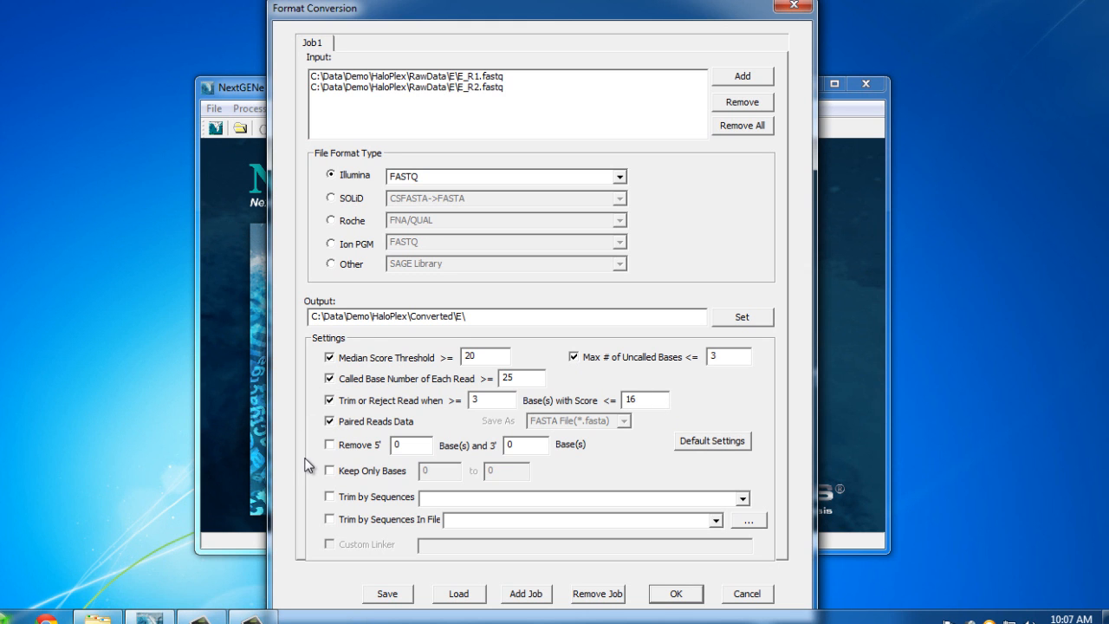
left_click(330, 520)
Use HaloPlex_Illumina_Trim.txt as the trim sequence file and run the conversion
left_click(750, 521)
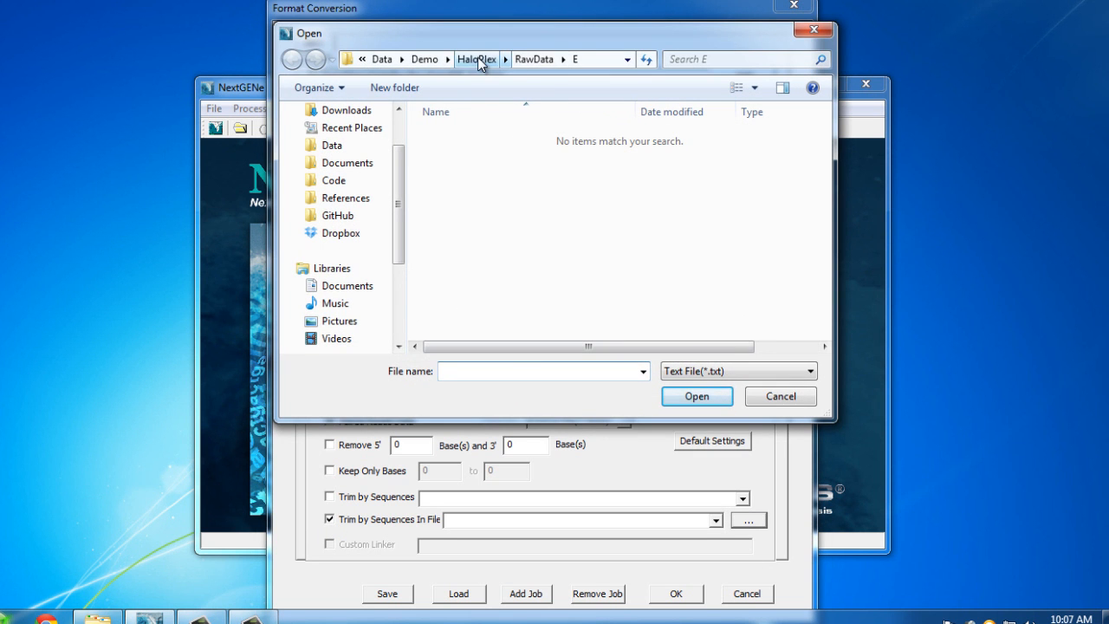
left_click(475, 59)
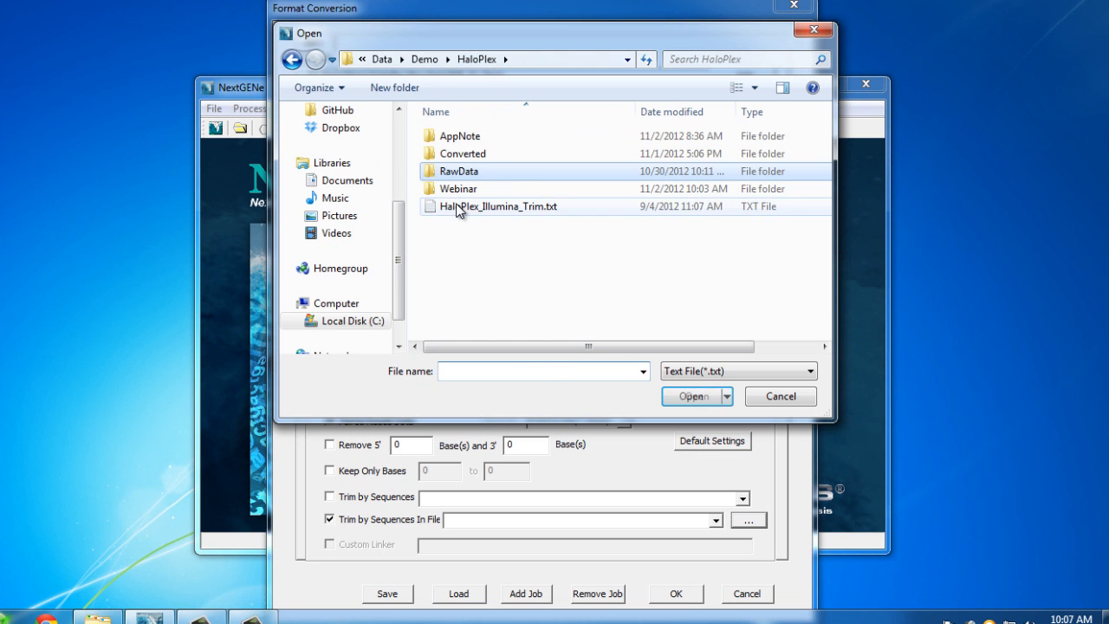
left_click(498, 206)
left_click(705, 401)
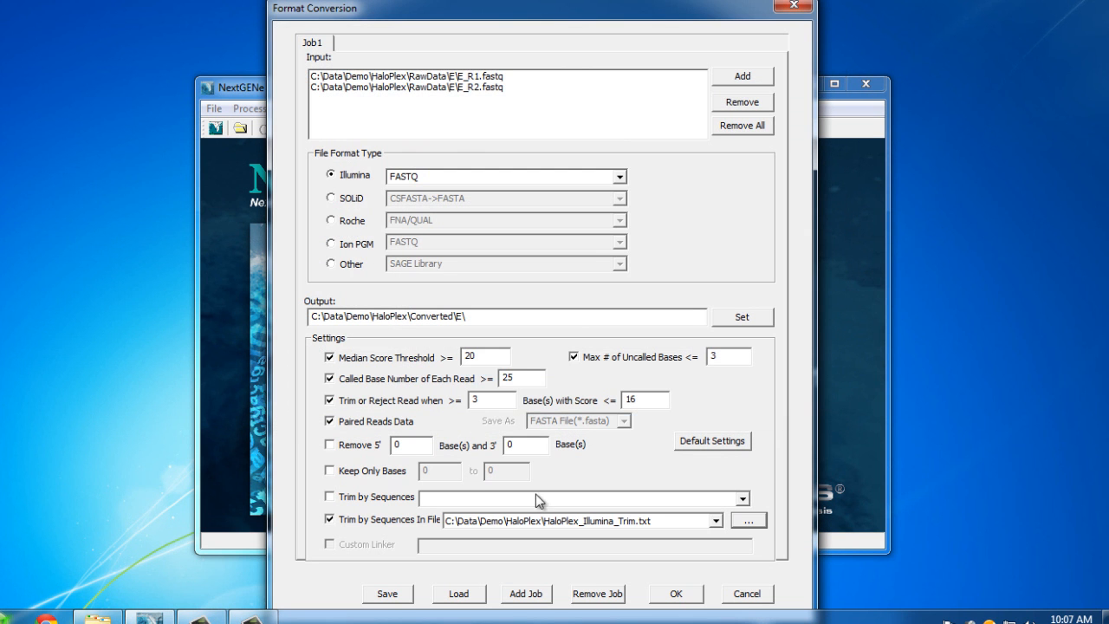
left_click(676, 593)
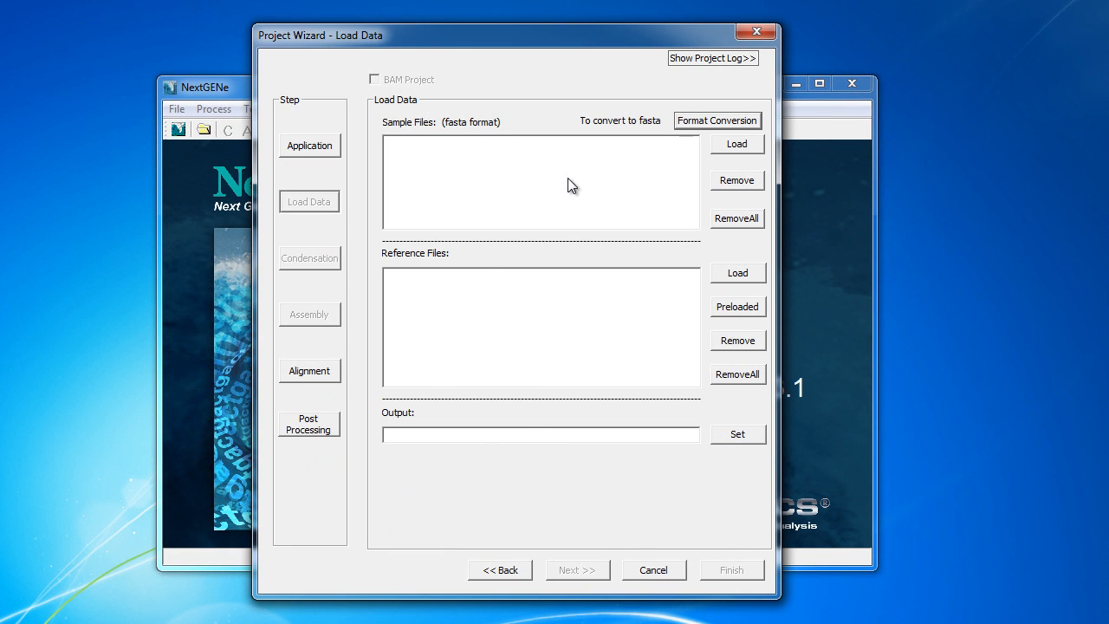
Load E_R1_converted.fasta and E_R2_converted.fasta from the Converted folder as samples
left_click(747, 143)
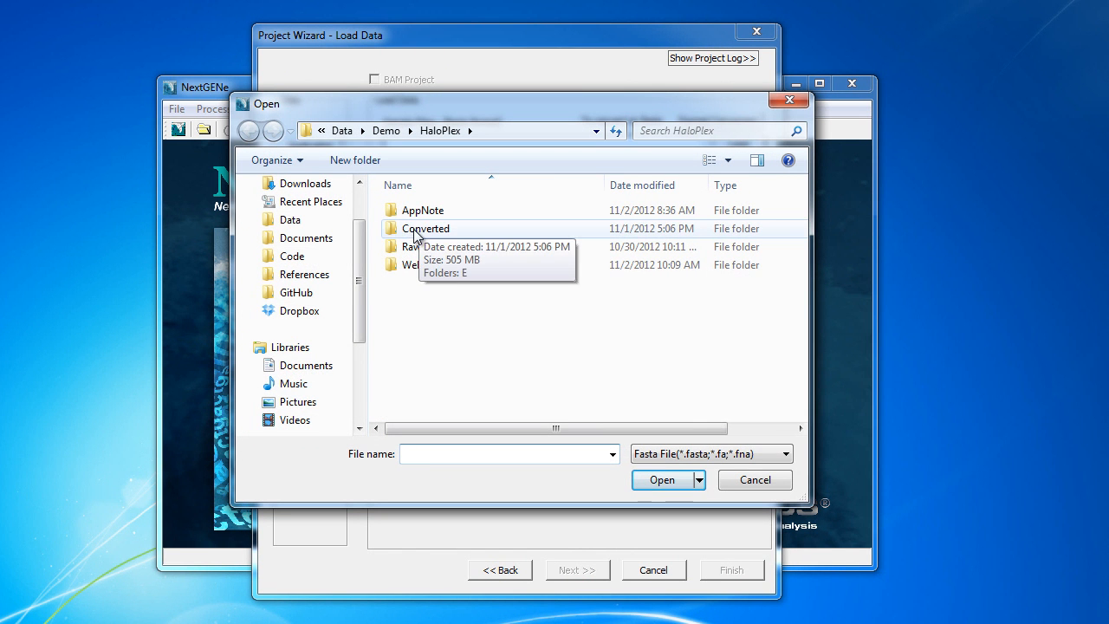
double_click(414, 229)
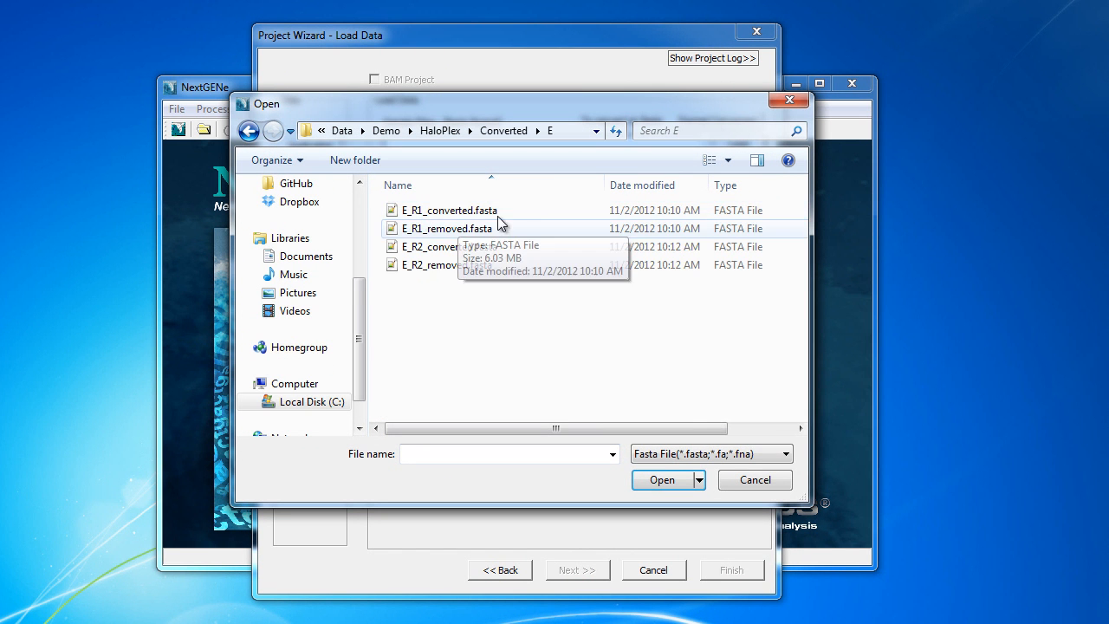
left_click(493, 205)
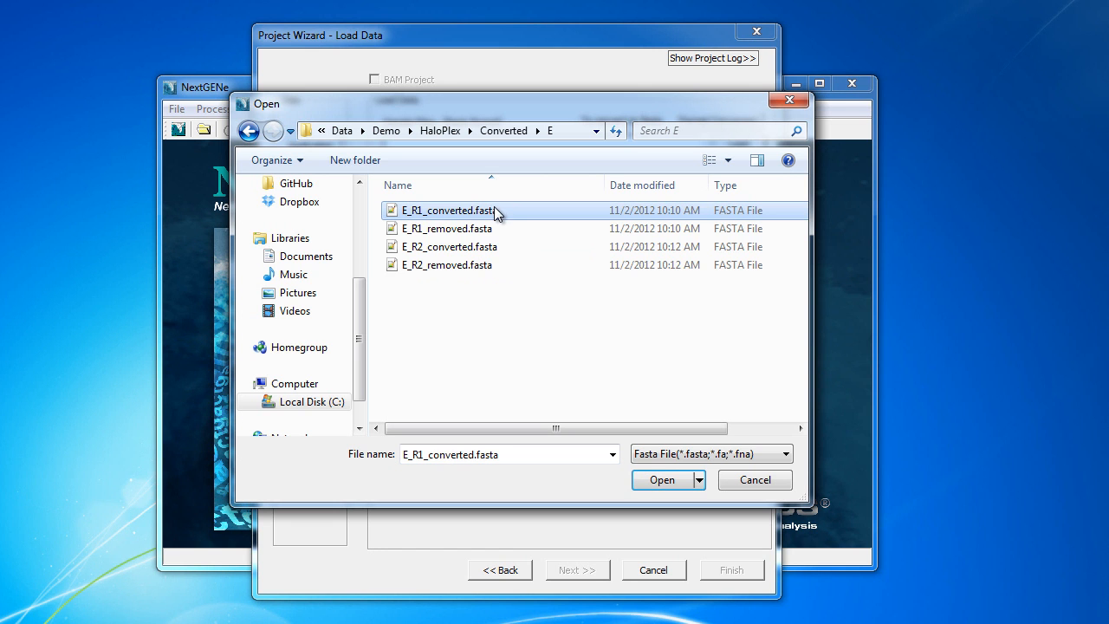
left_click(505, 247, "ctrl")
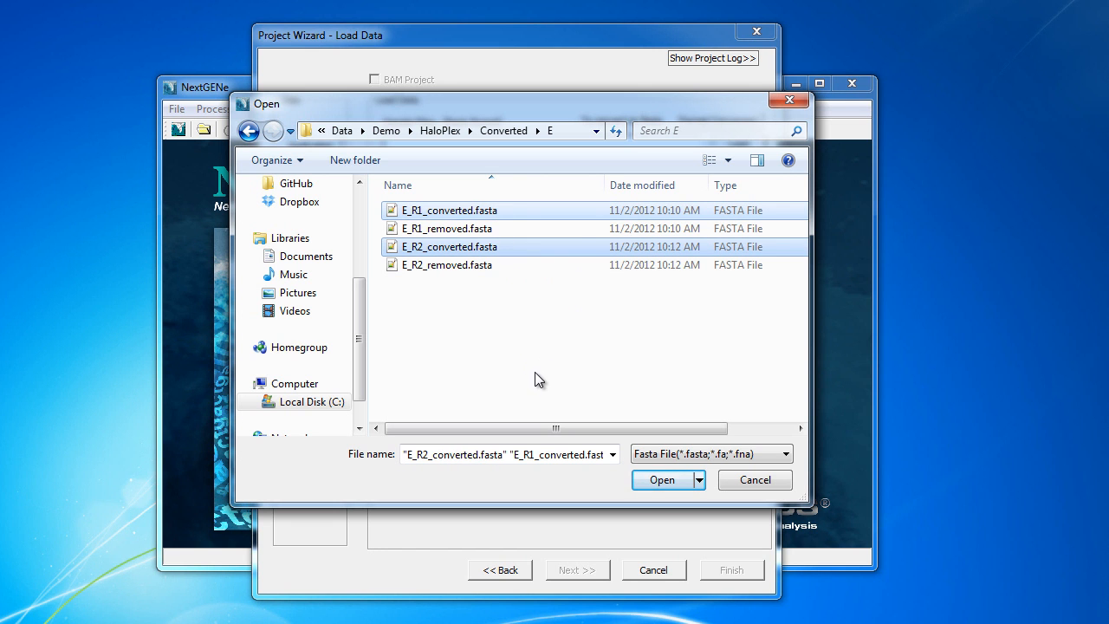
left_click(660, 480)
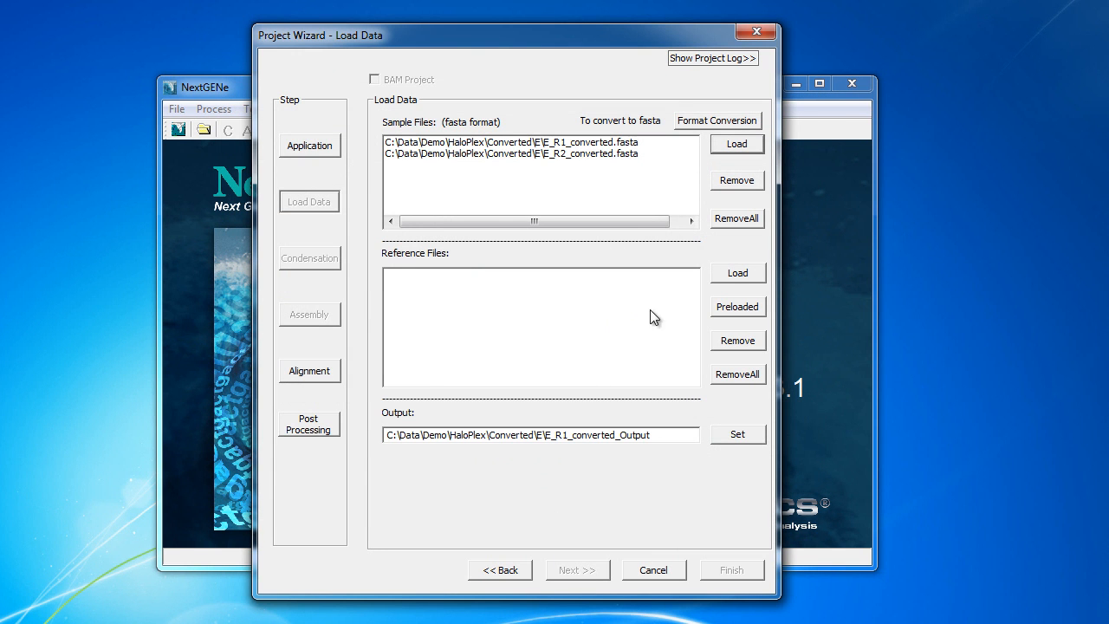
Choose the preloaded Human_v37_3_dbsnp135_dna reference and set output to HaloPlex\Alignments\E
left_click(739, 309)
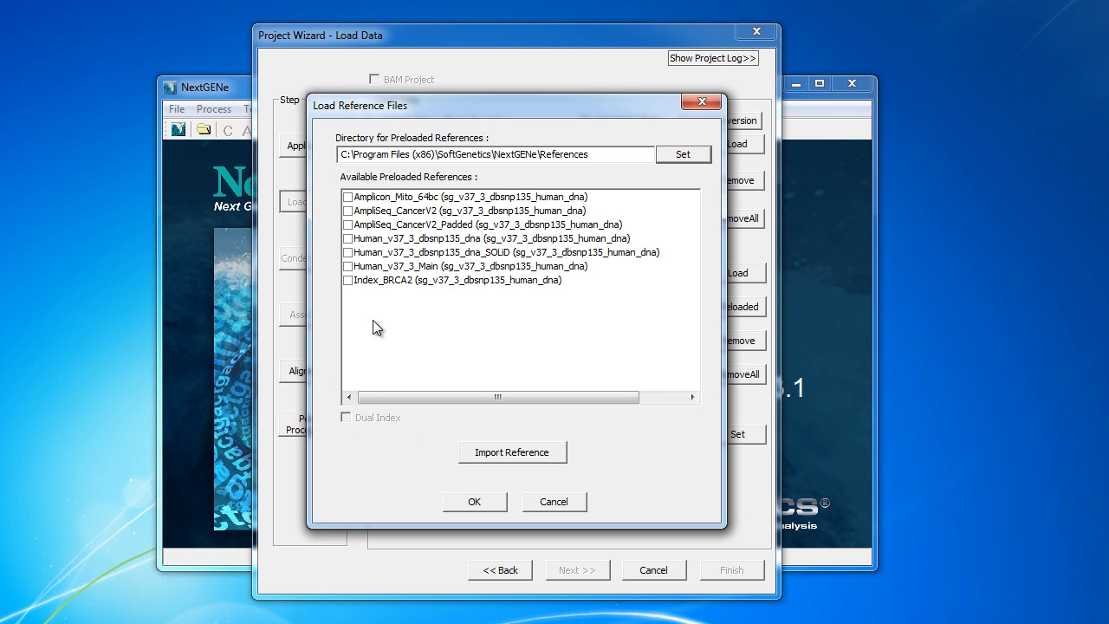
left_click(349, 239)
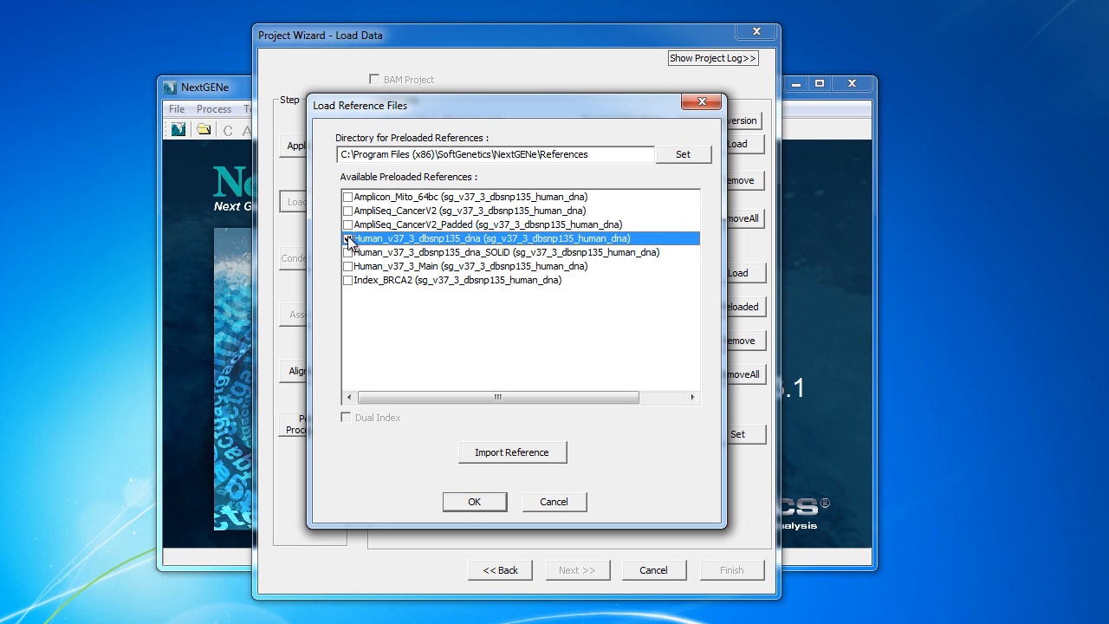
left_click(464, 503)
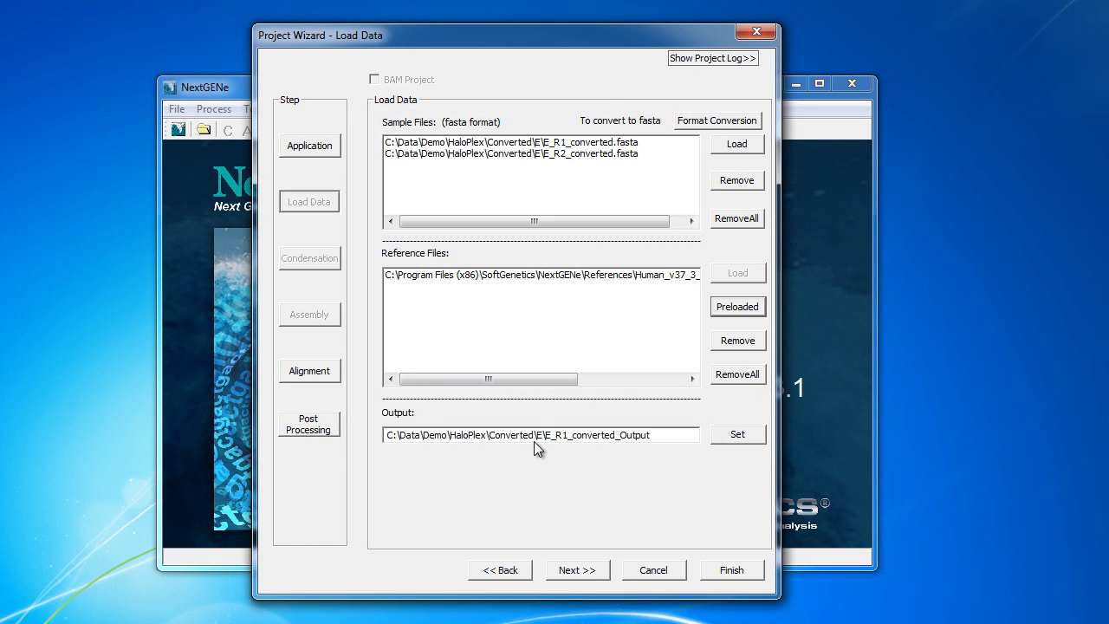
left_click_drag(490, 434, 531, 437)
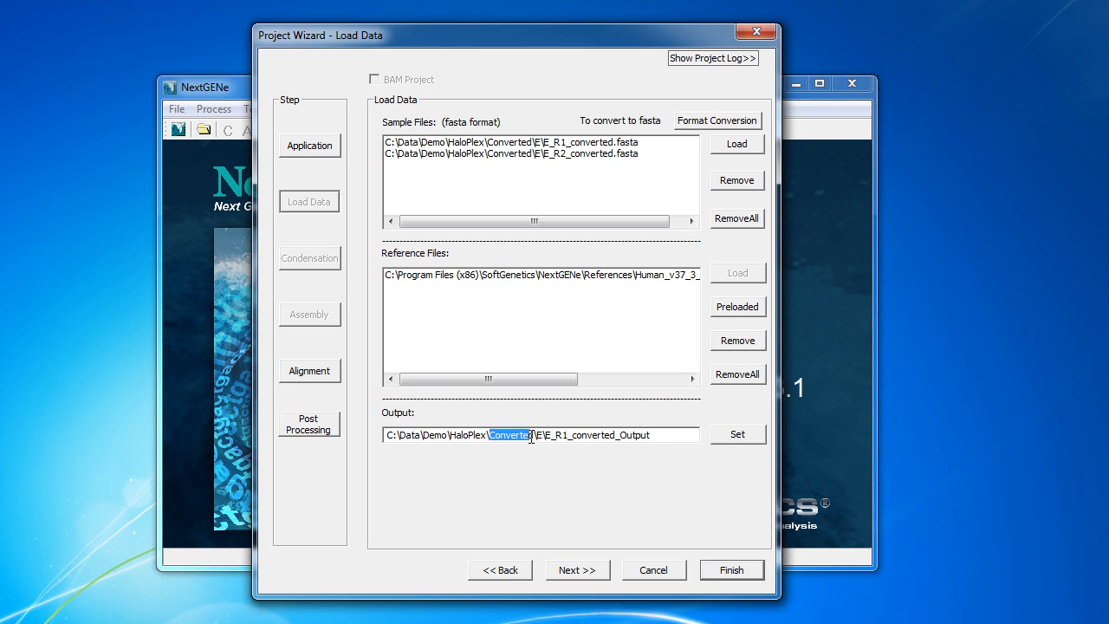
type("Alignments")
key("Delete")
key("Delete")
key("Delete")
key("Delete")
key("Delete")
key("Delete")
key("Delete")
key("Delete")
key("Delete")
key("Delete")
key("Delete")
key("Delete")
key("Delete")
key("Delete")
key("Delete")
key("Delete")
key("Delete")
key("Delete")
key("Delete")
key("Delete")
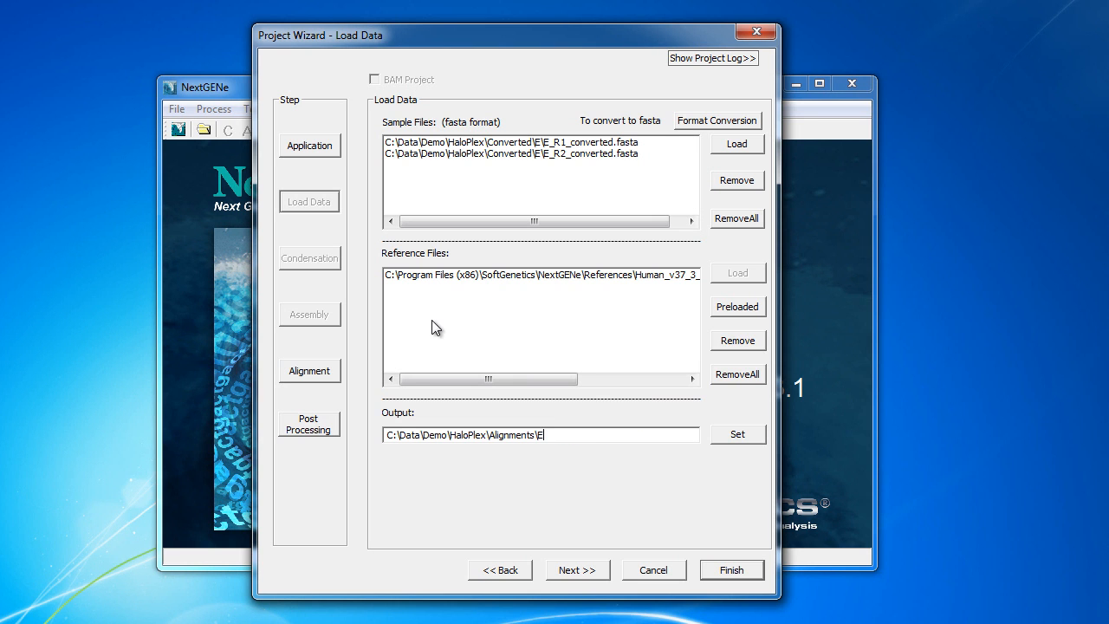
Advance to the alignment settings and inspect the input read files
left_click(573, 568)
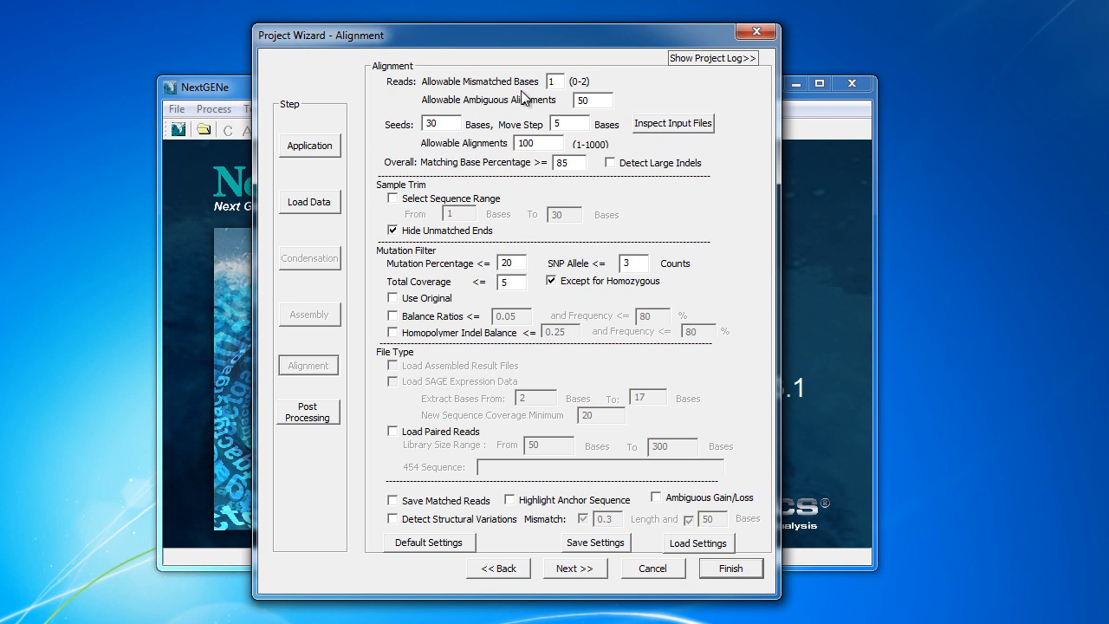
left_click(670, 124)
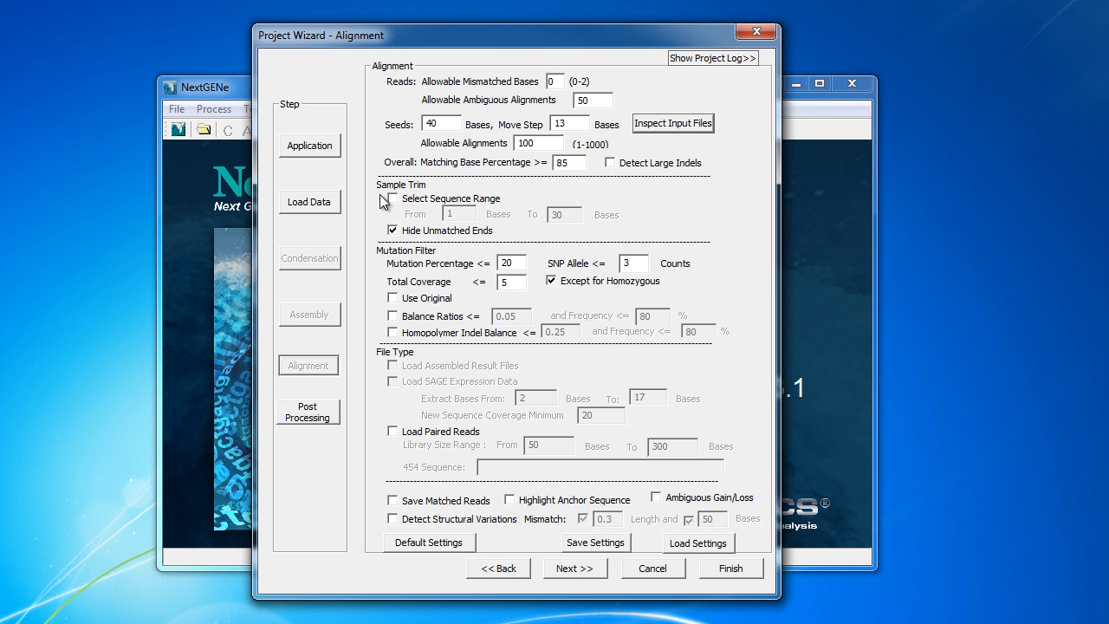
Stop hiding unmatched read ends and enable Load Paired Reads with a 50–300 library size
left_click(403, 235)
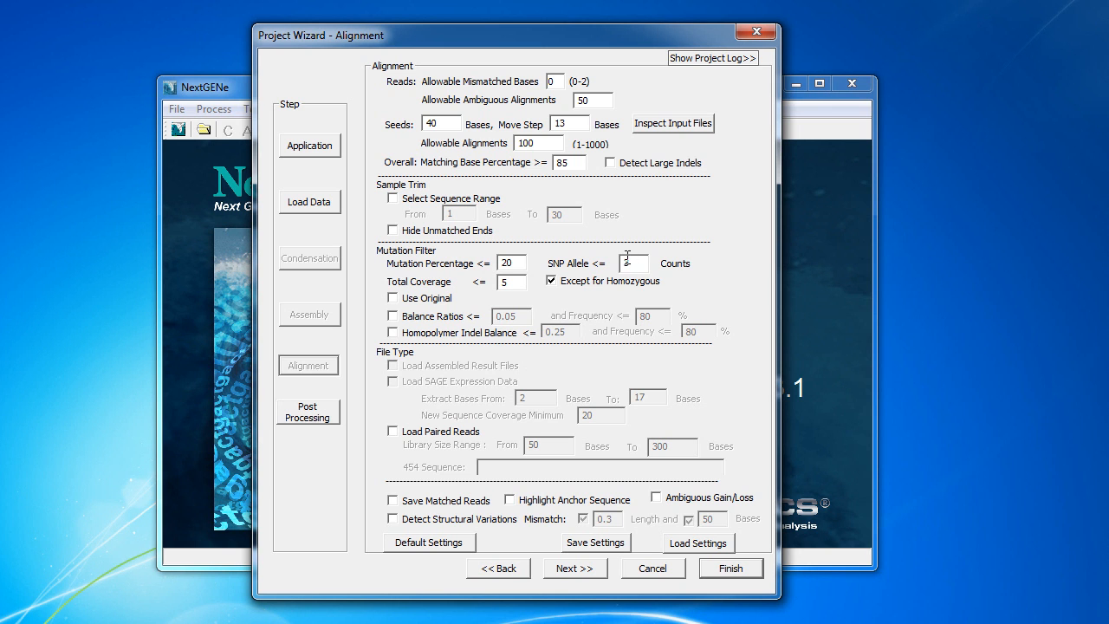
left_click_drag(634, 263, 611, 258)
left_click(393, 435)
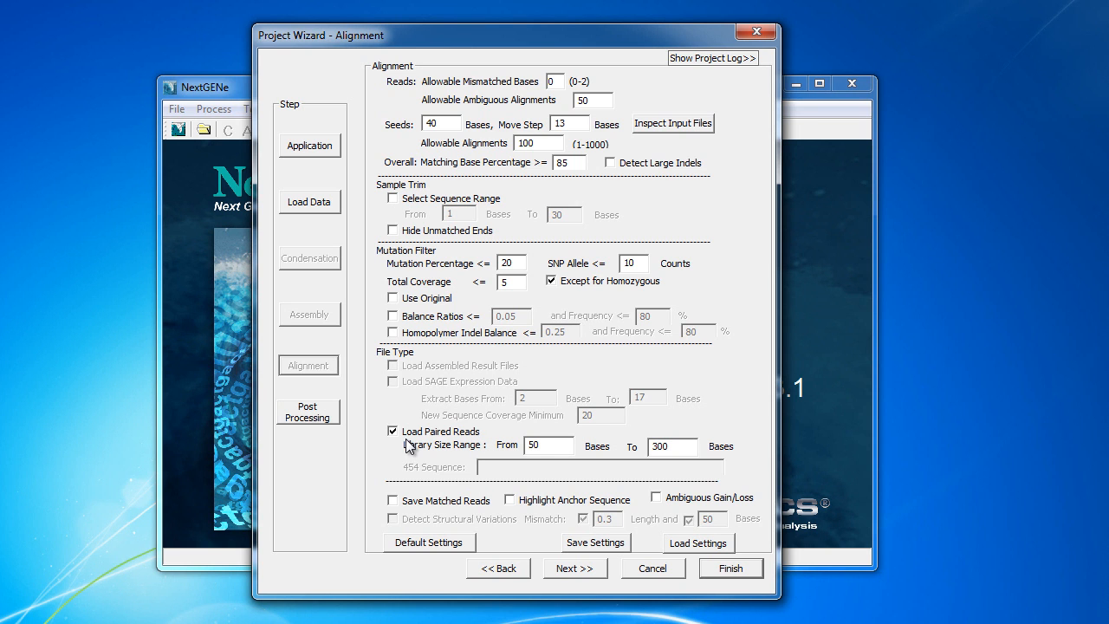
left_click(572, 567)
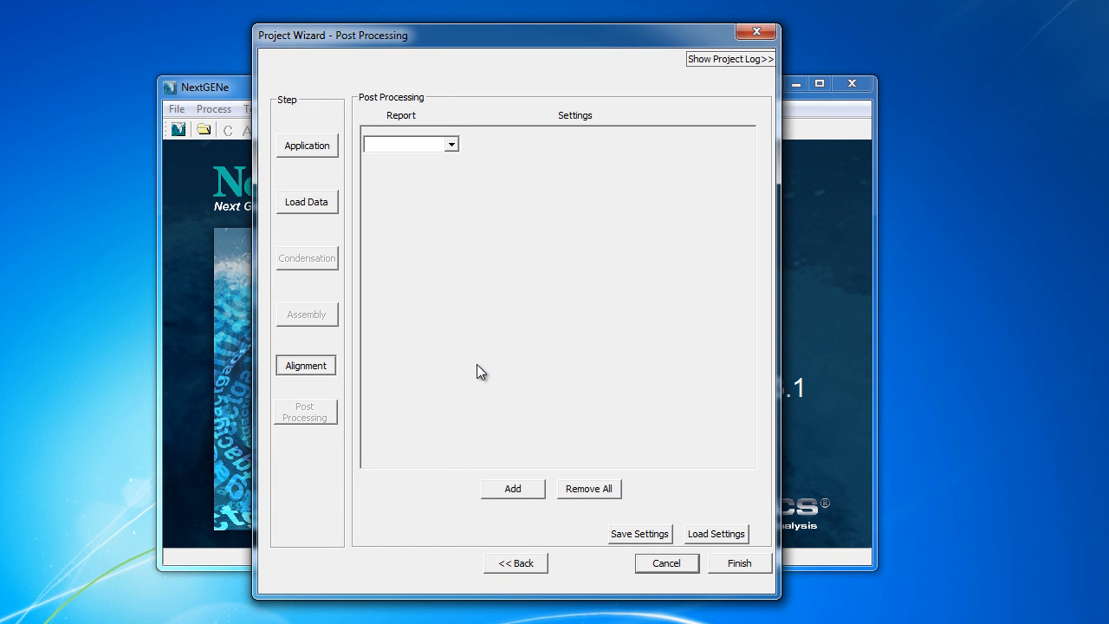
Add two Mutation report rows and a Coverage Curve row, cancelling the settings file choice
left_click(452, 145)
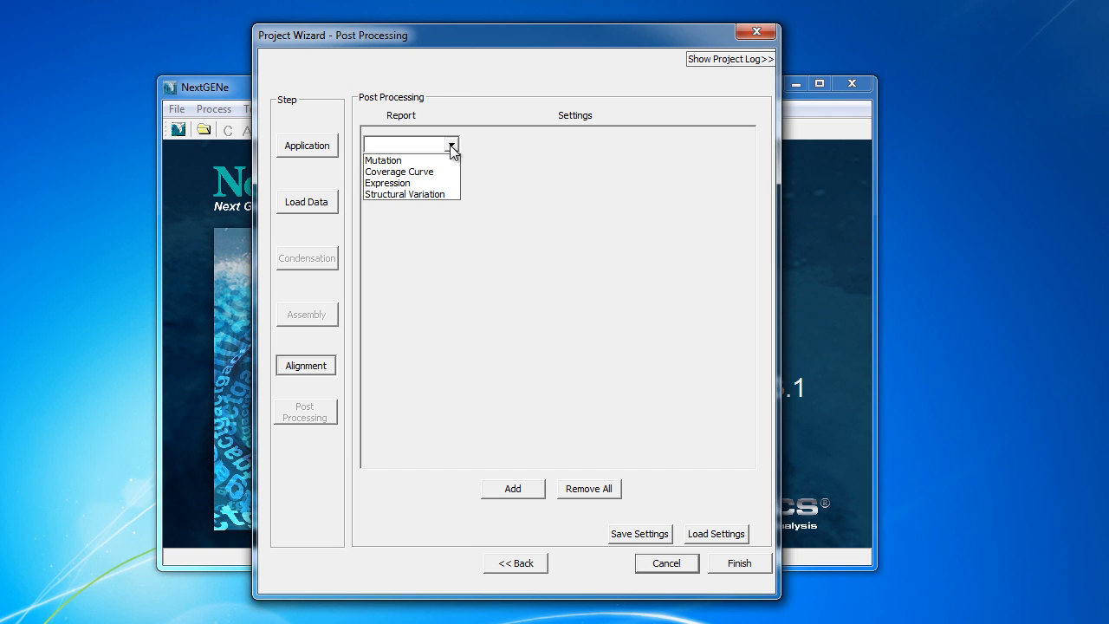
left_click(452, 160)
left_click(452, 173)
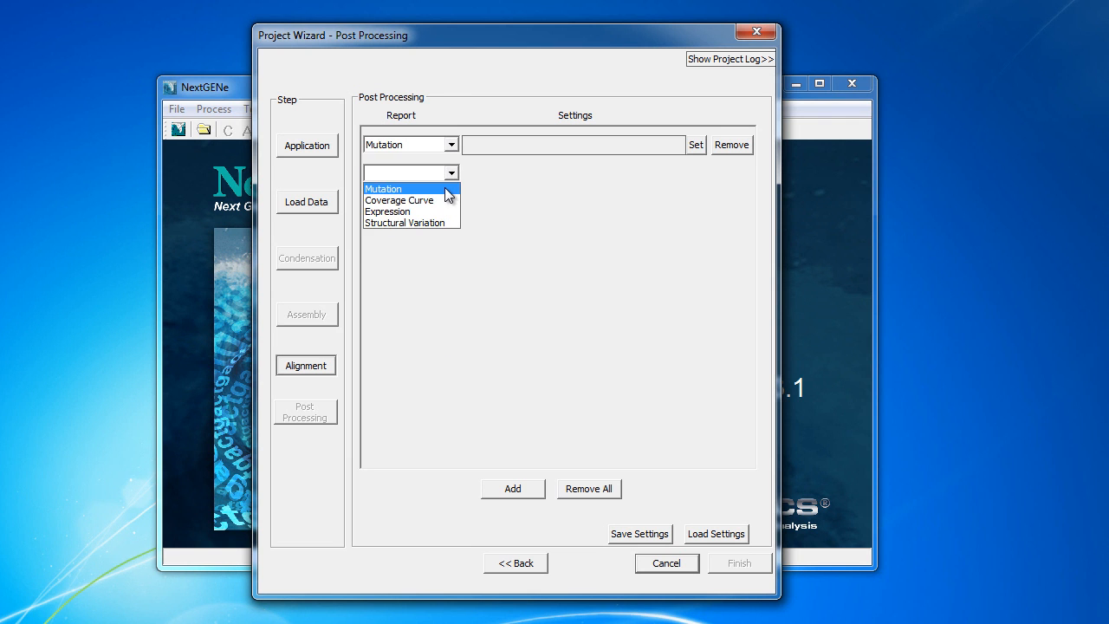
left_click(450, 189)
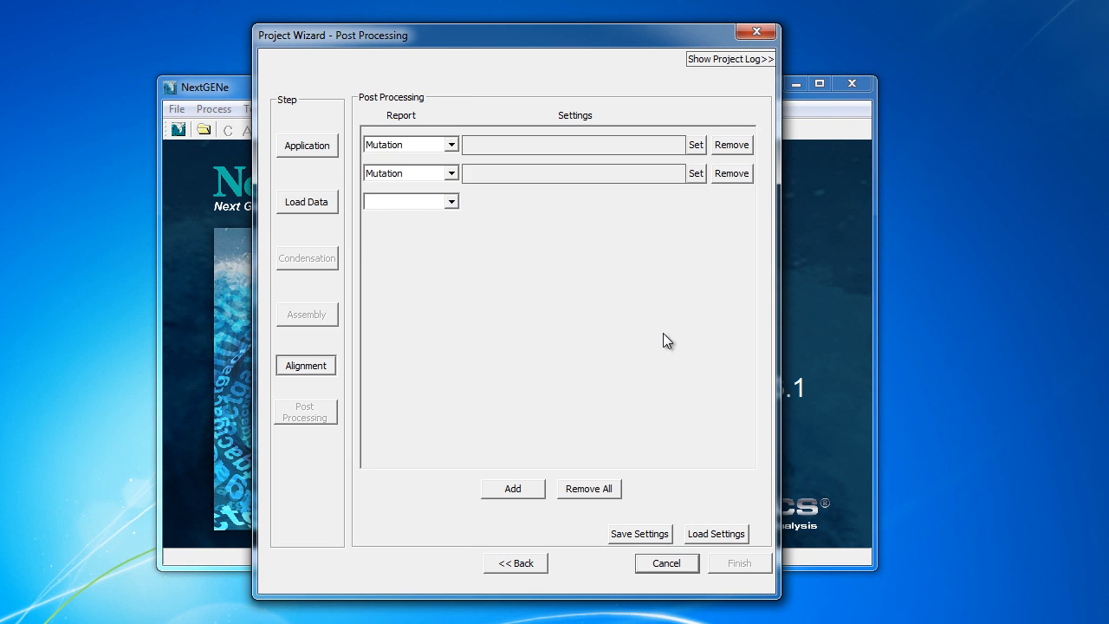
left_click(697, 145)
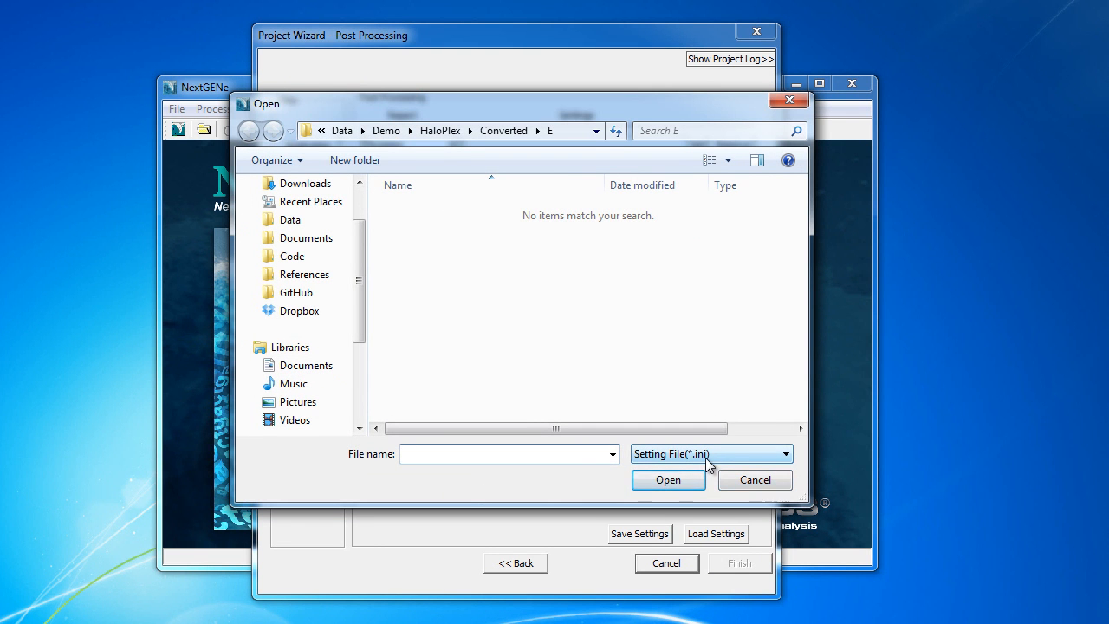
left_click(747, 481)
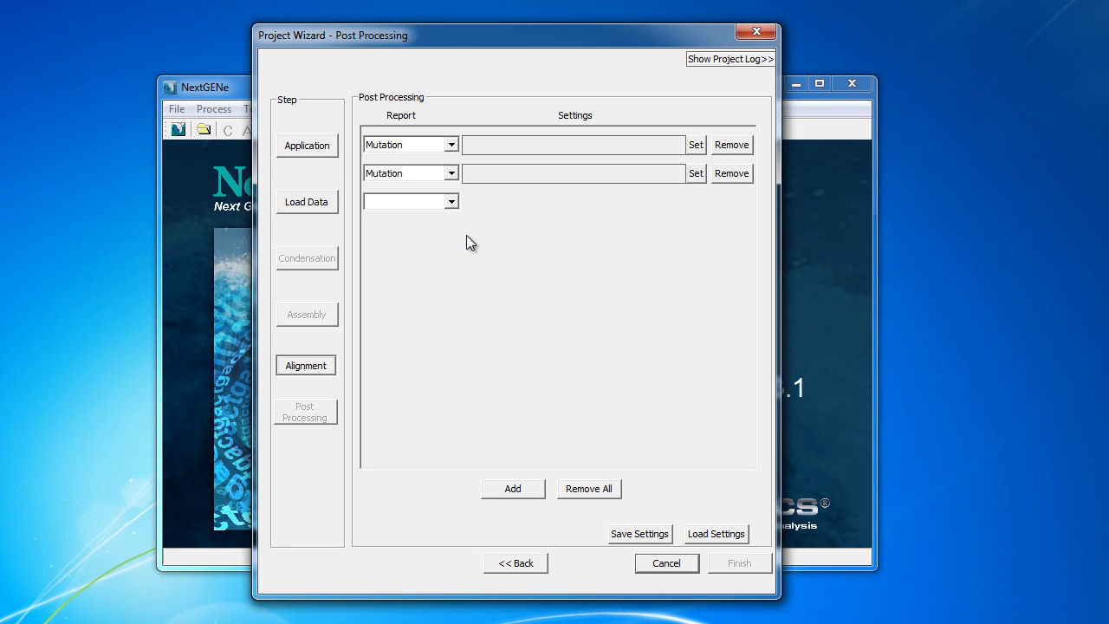
left_click(451, 201)
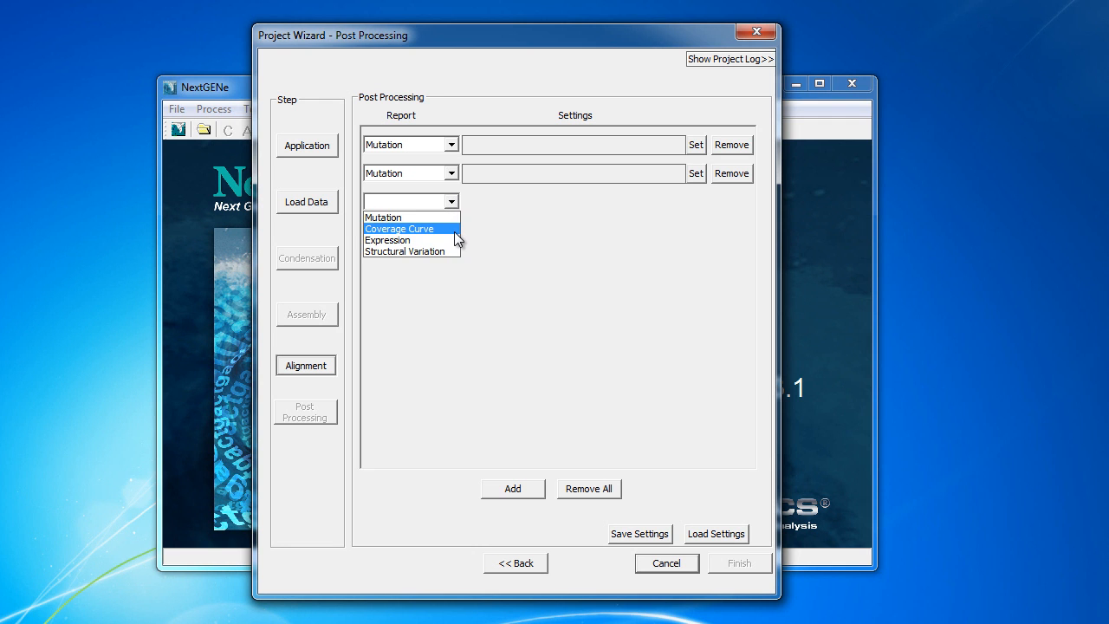
left_click(439, 229)
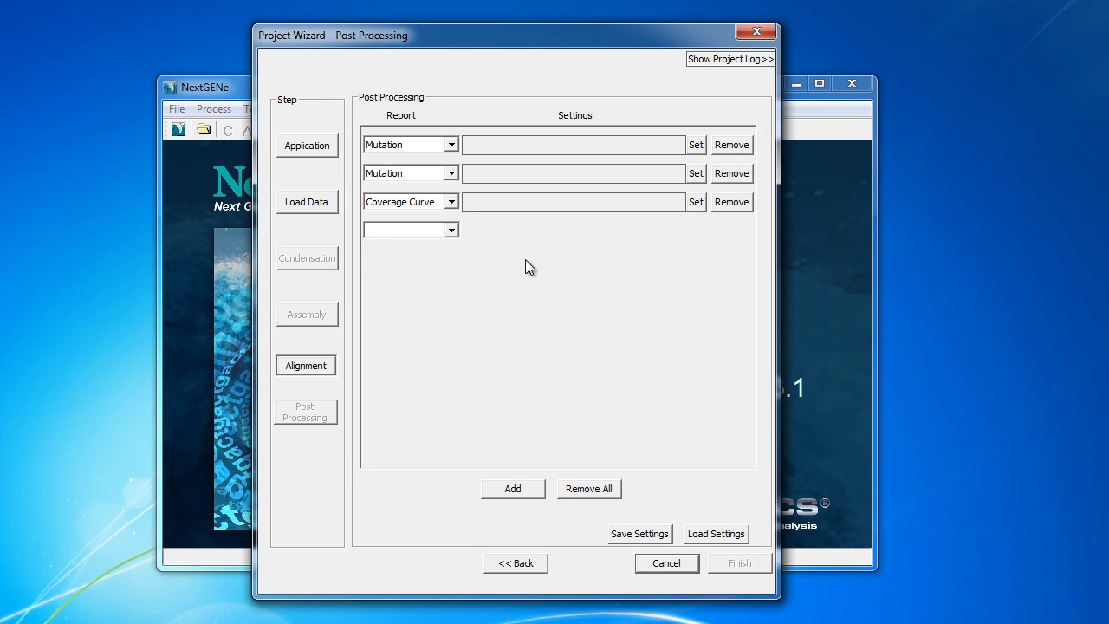
Remove the Coverage Curve and both Mutation reports, then finish the project wizard
left_click(732, 202)
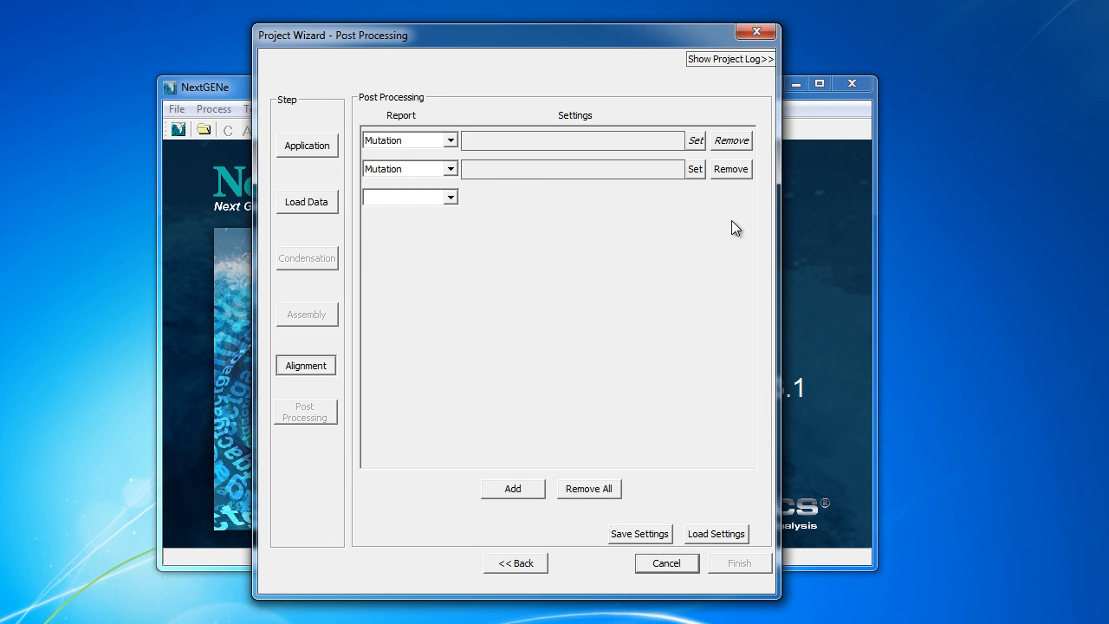
left_click(732, 173)
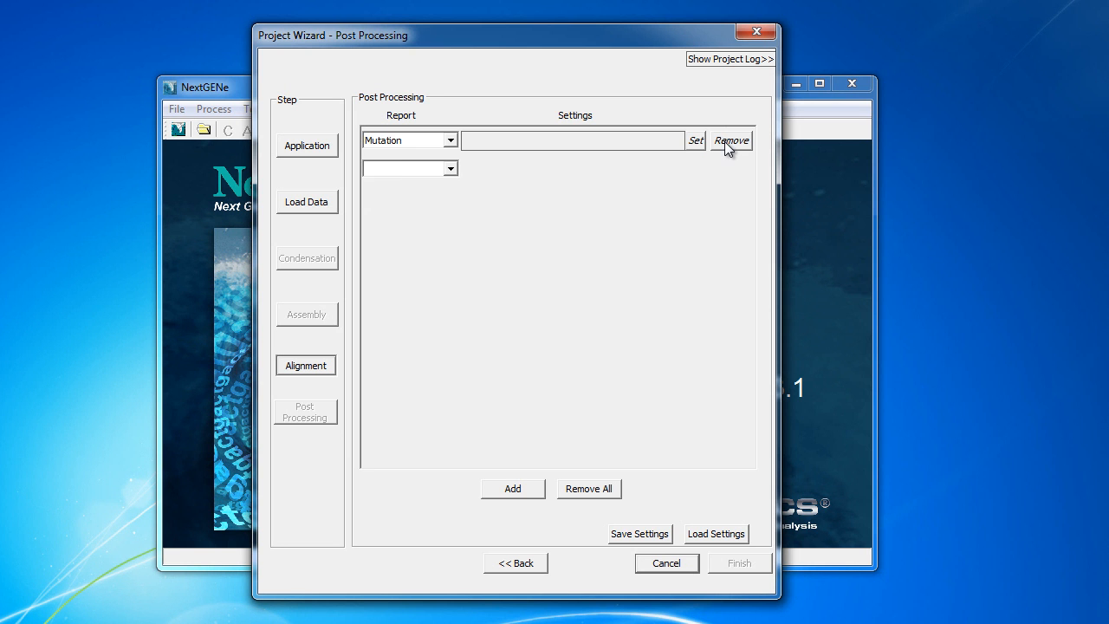
left_click(727, 143)
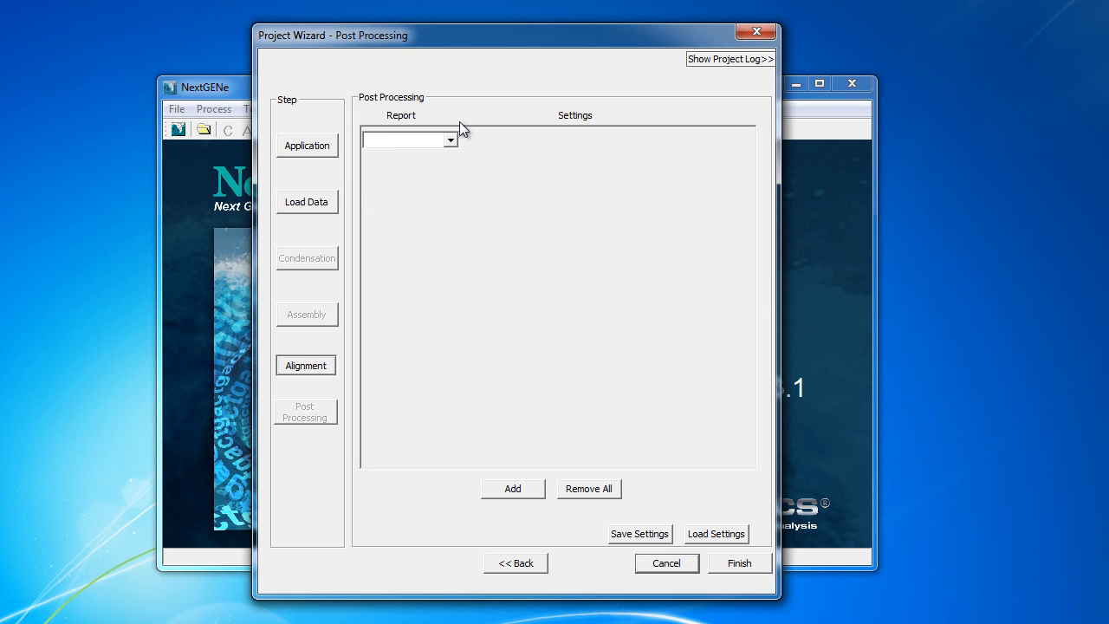
left_click(740, 563)
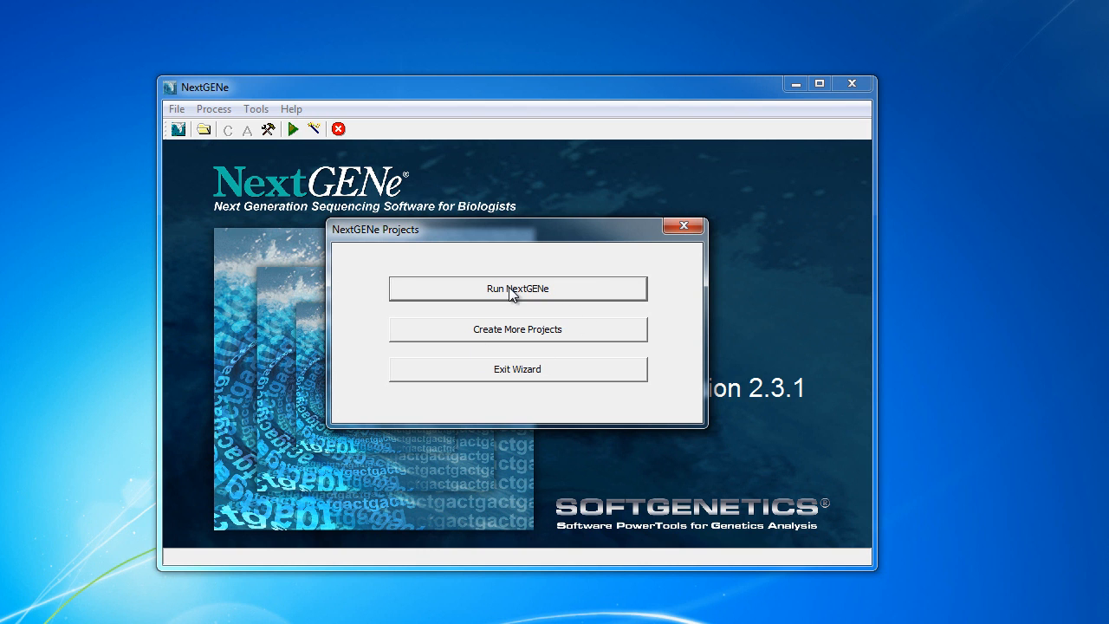
Run the configured E project from the NextGENe Projects dialog
left_click(554, 291)
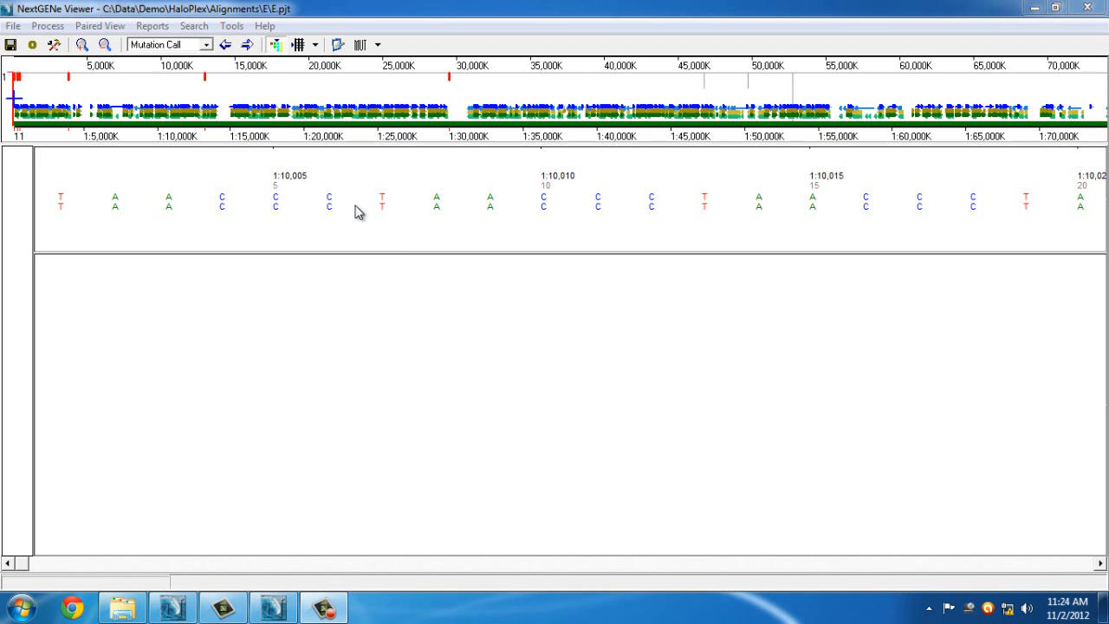
Jump to CASQ2 near 1:116,245,550, zoom to base-level reads, and open Mutation Report Settings
left_click(329, 229)
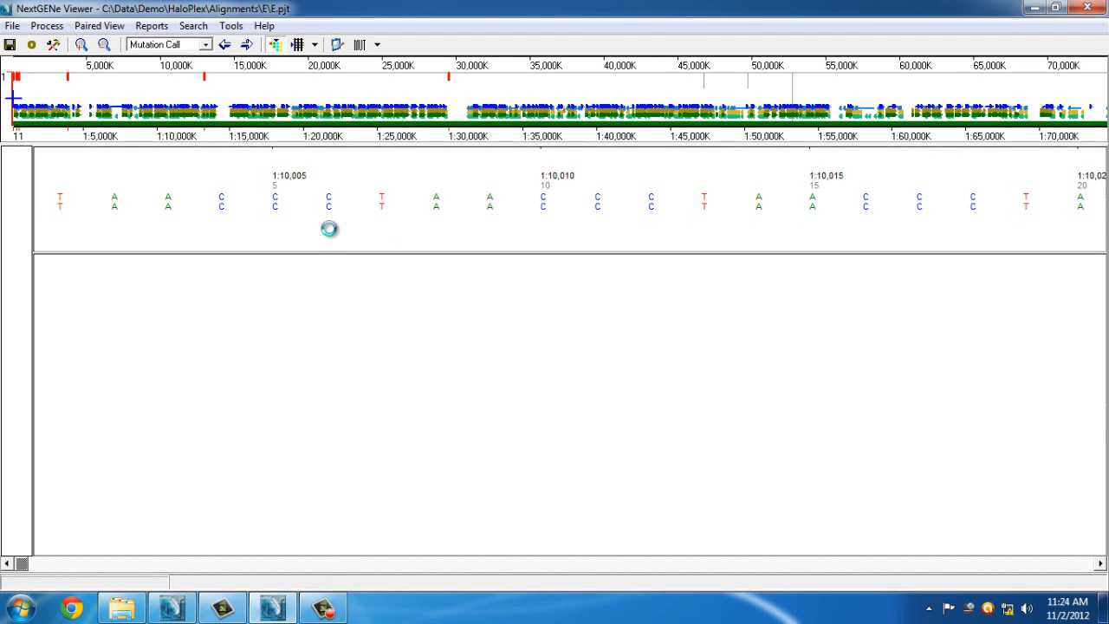
left_click_drag(268, 82, 316, 123)
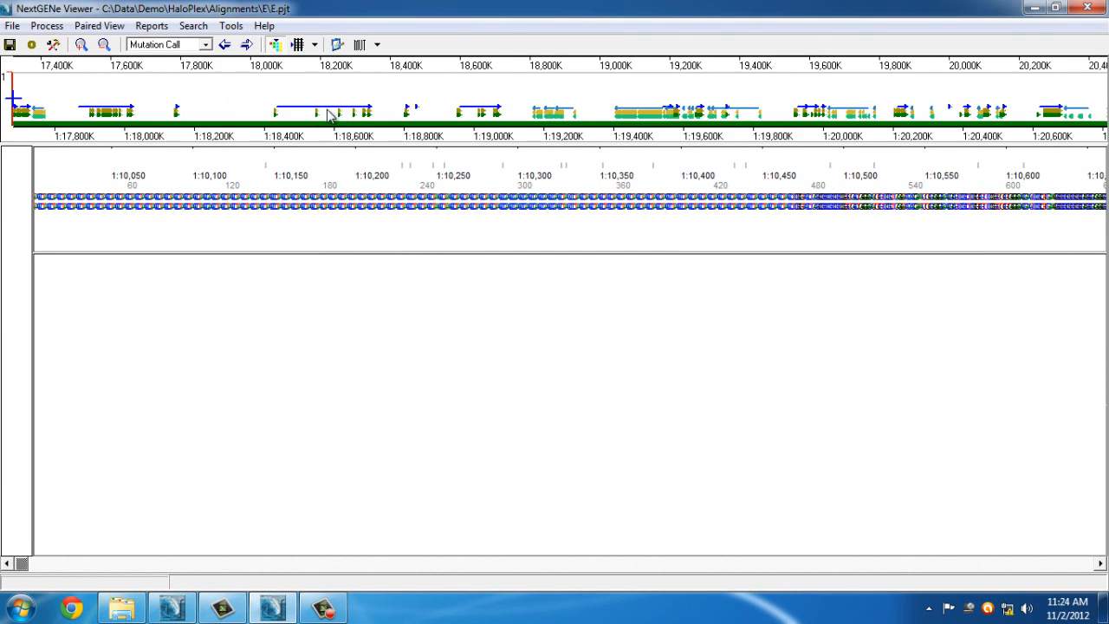
left_click_drag(227, 75, 199, 125)
left_click(246, 45)
left_click_drag(441, 292, 658, 496)
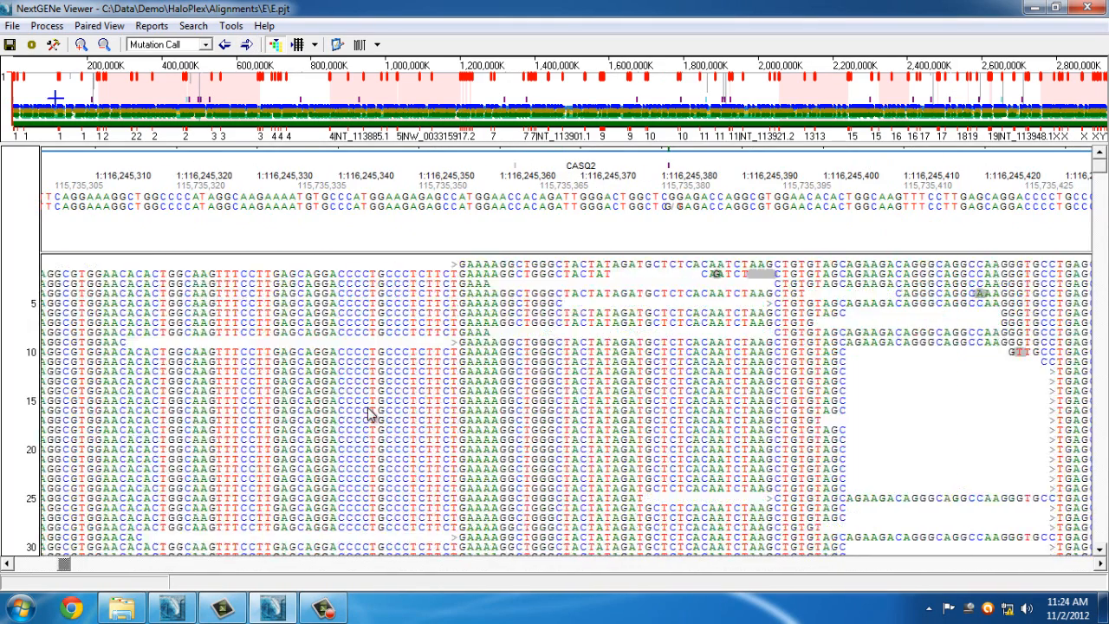
left_click_drag(557, 404, 228, 367)
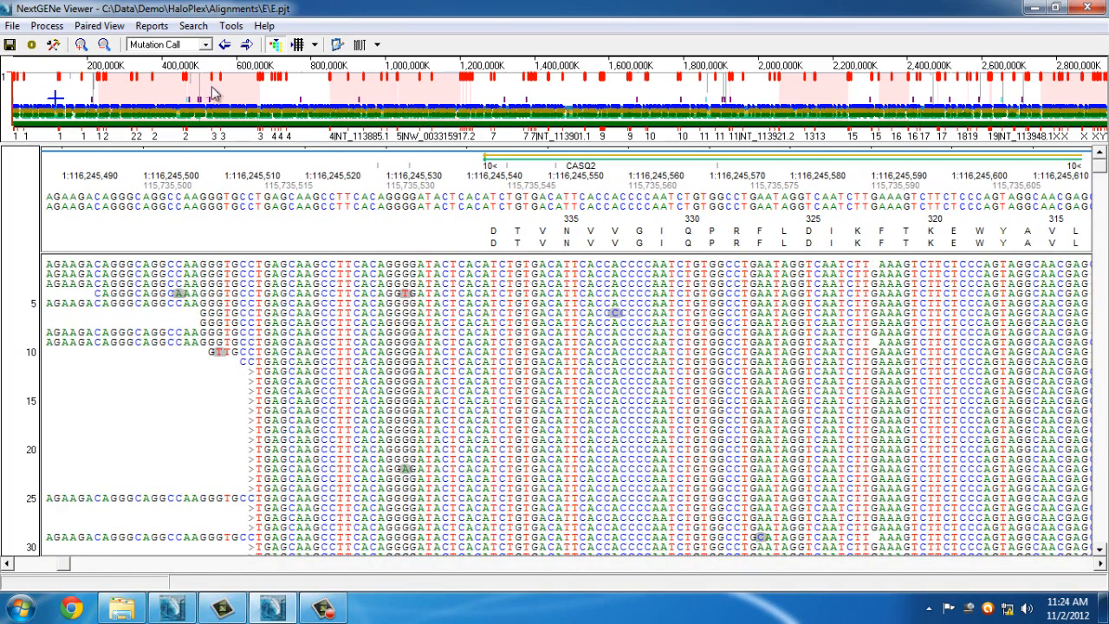
left_click(337, 47)
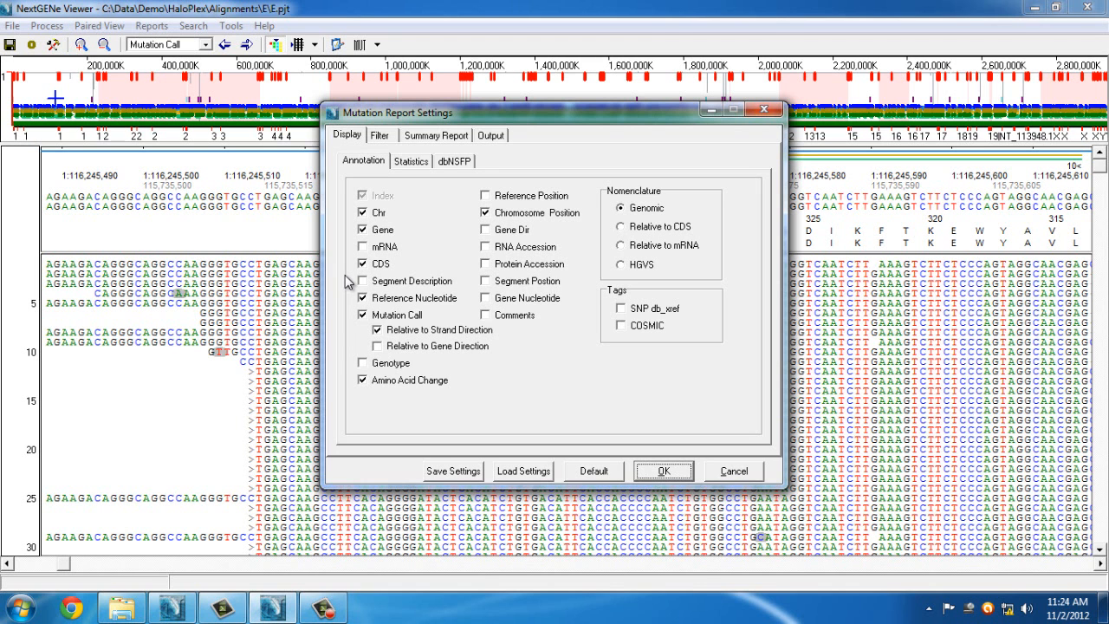
Include SNP db_xref tags and PolyPhen-2, SIFT, MutationTaster and LRT dbNSFP classifications
left_click(621, 308)
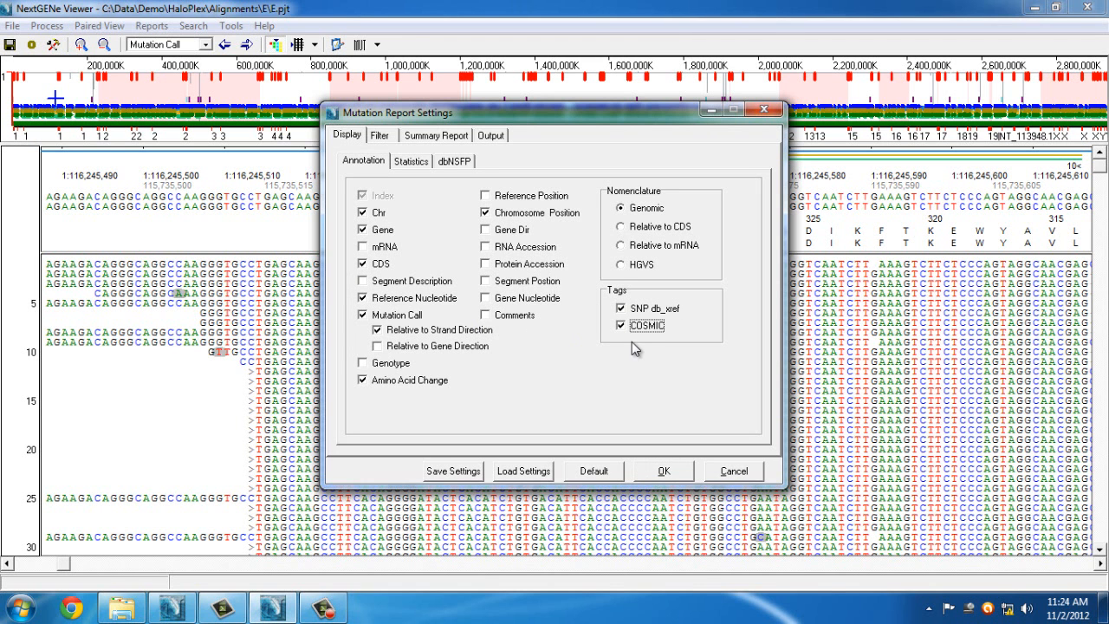
left_click(452, 165)
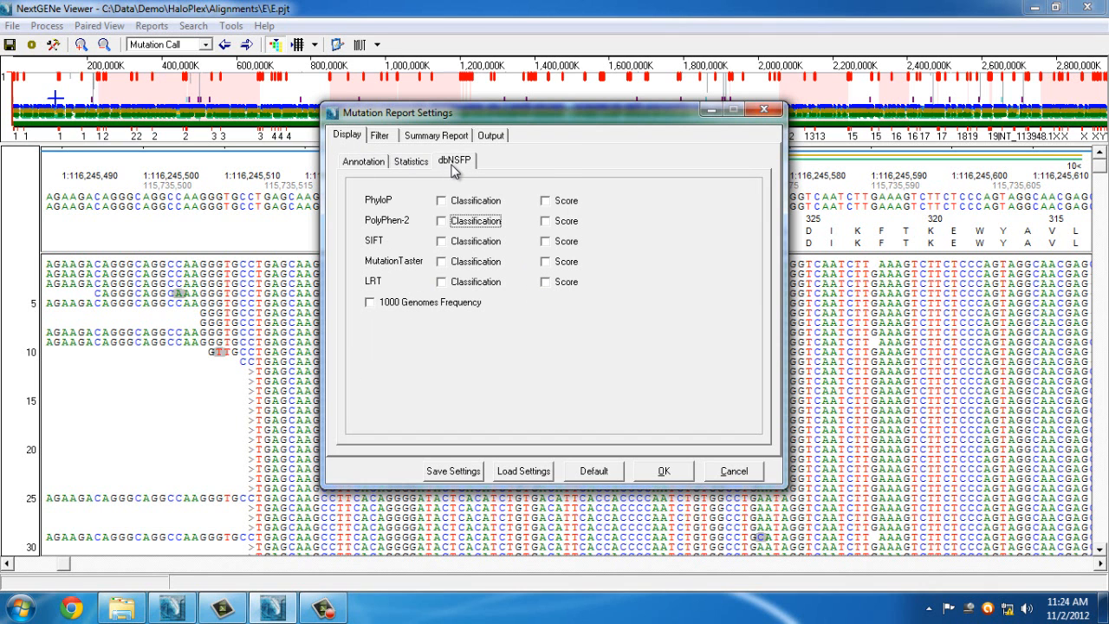
left_click(459, 222)
left_click(459, 241)
left_click(460, 261)
left_click(460, 282)
left_click(378, 164)
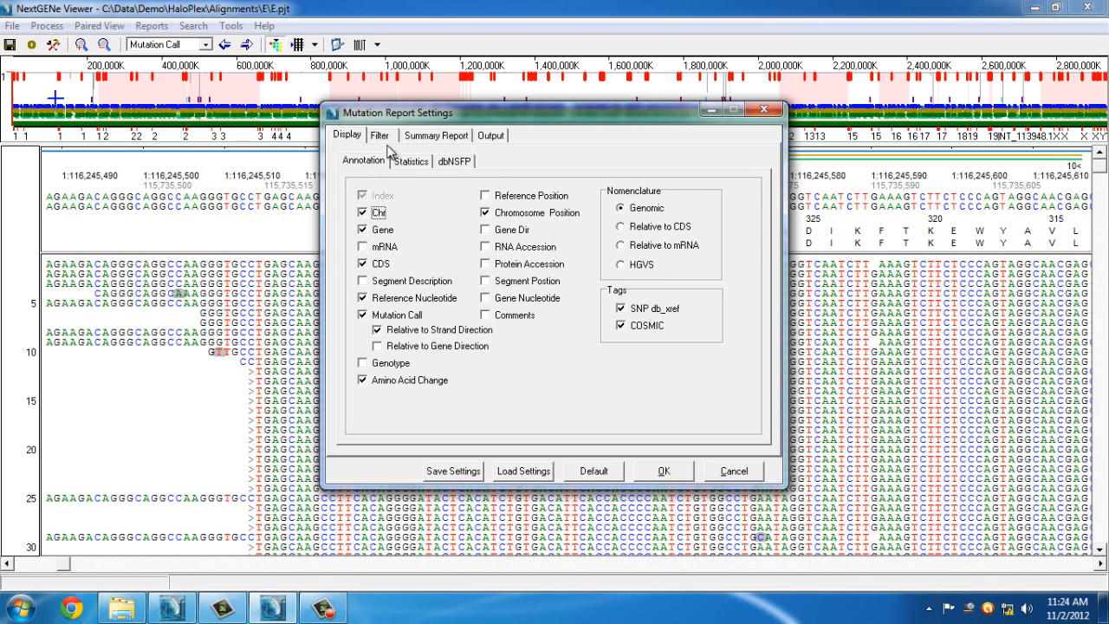
left_click(380, 136)
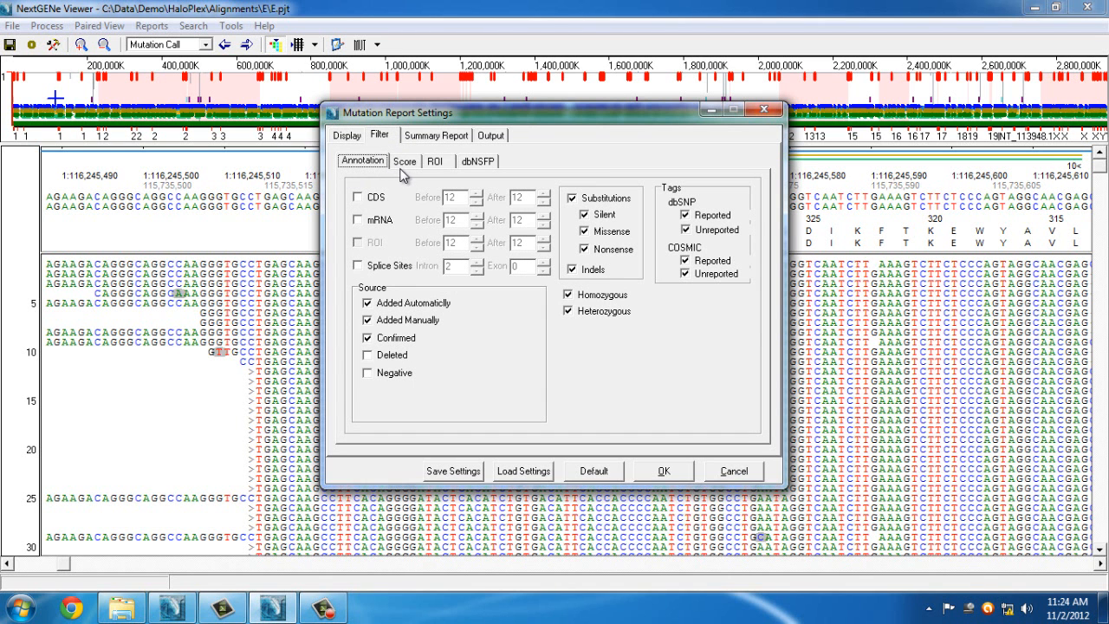
Filter by region of interest using Demo\HaloPlex\Cardiac.bed as inclusion file and apply the settings
left_click(437, 163)
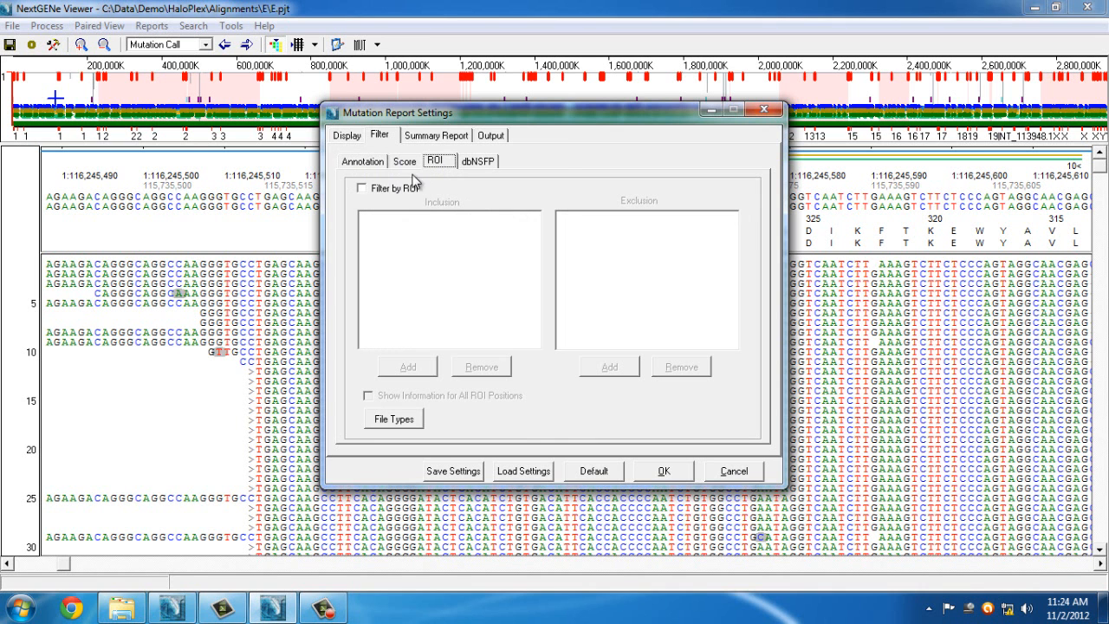
left_click(379, 189)
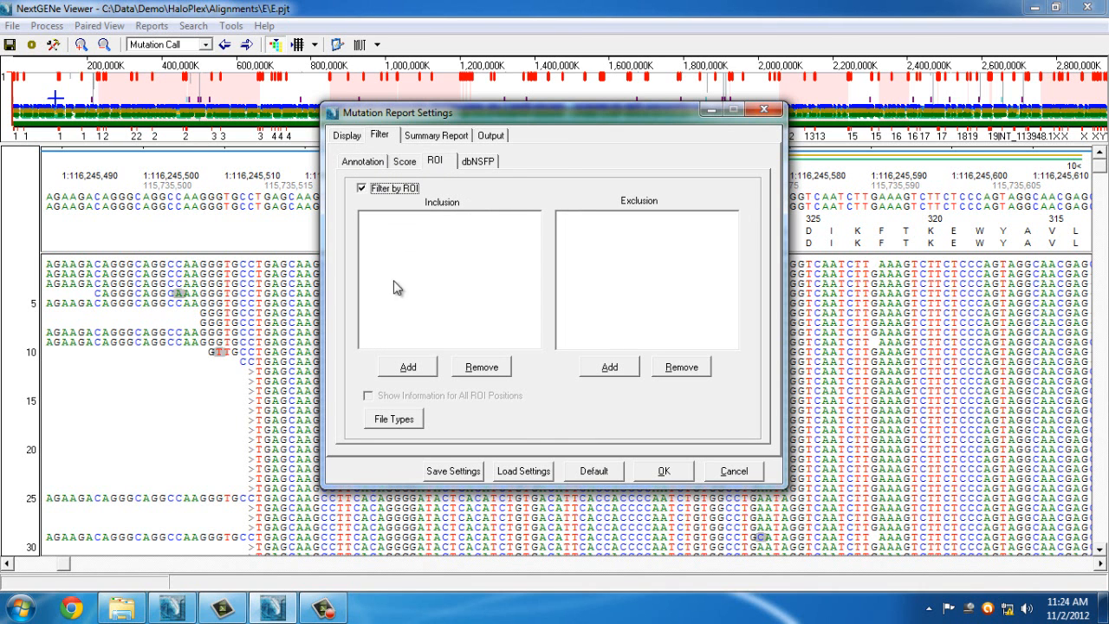
left_click(409, 368)
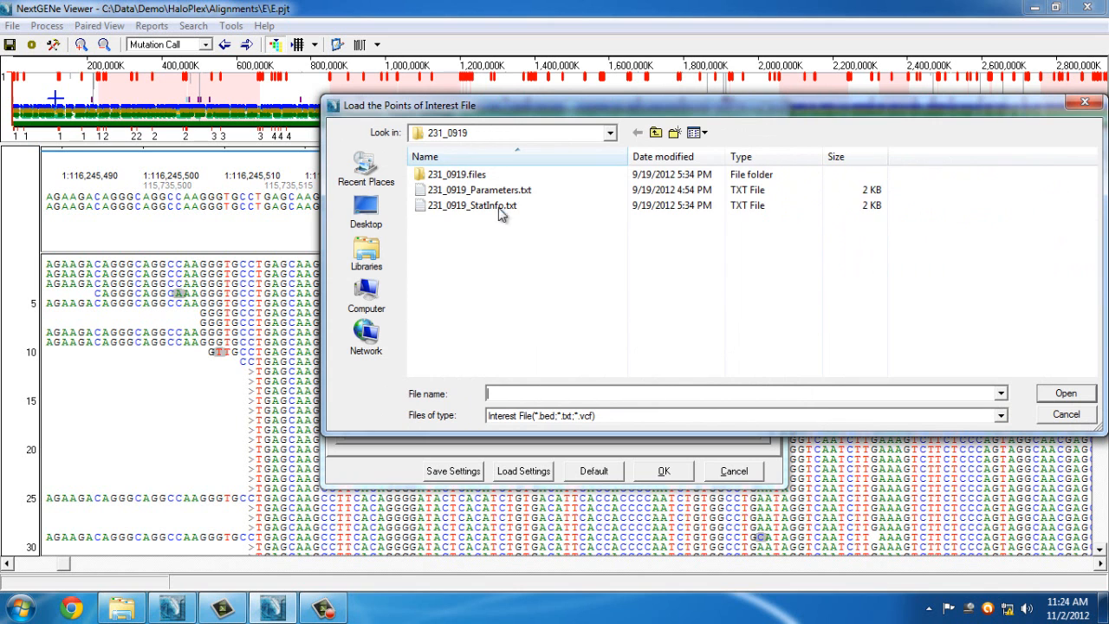
left_click(656, 132)
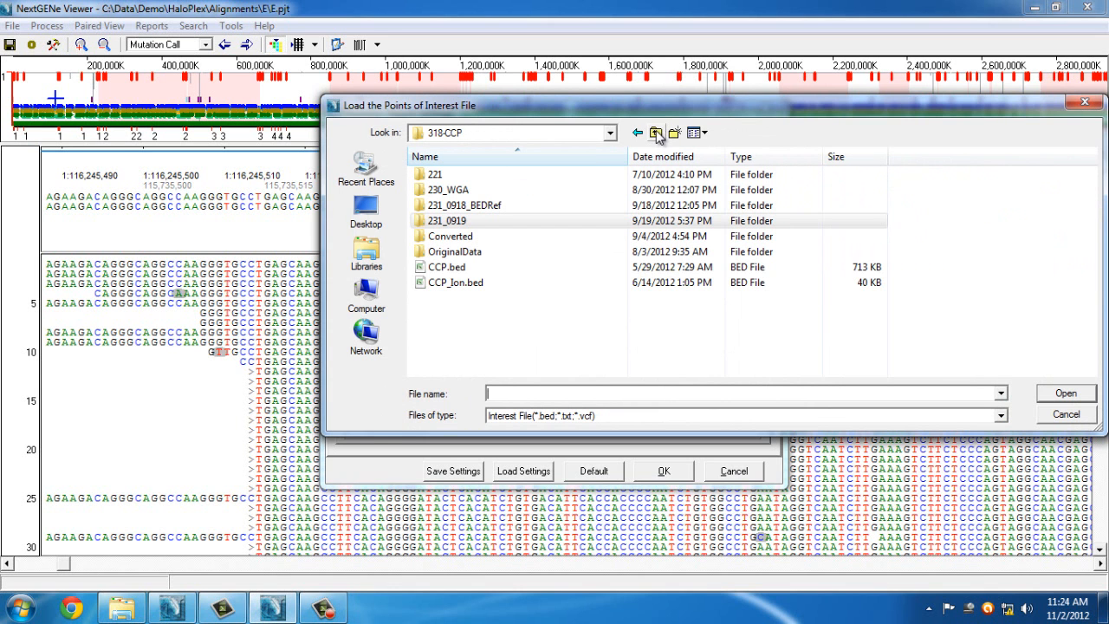
left_click(657, 134)
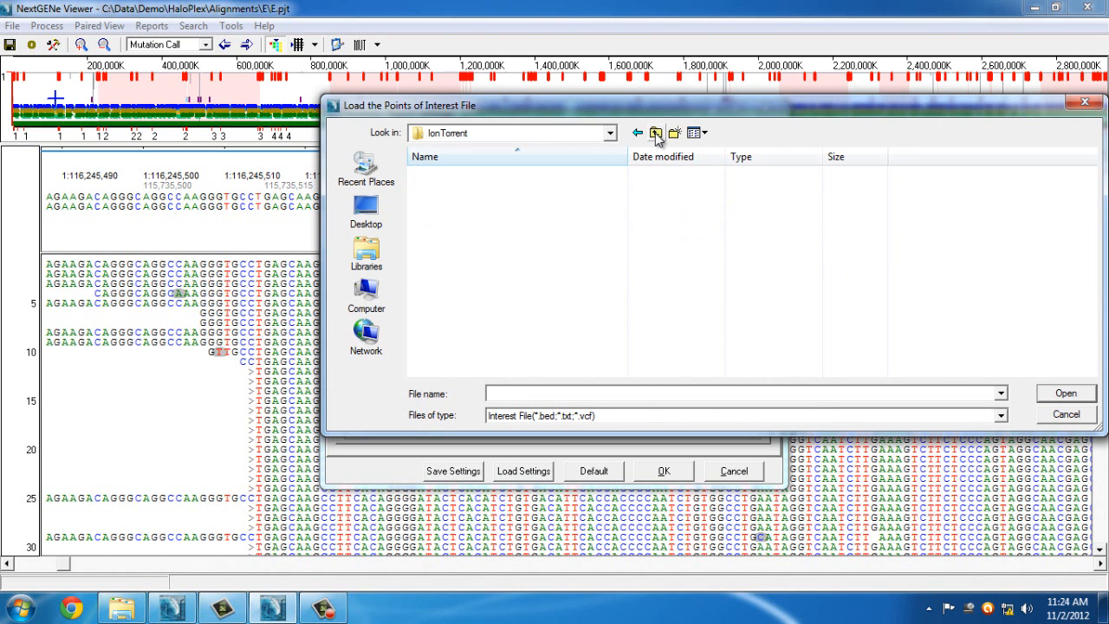
left_click(657, 134)
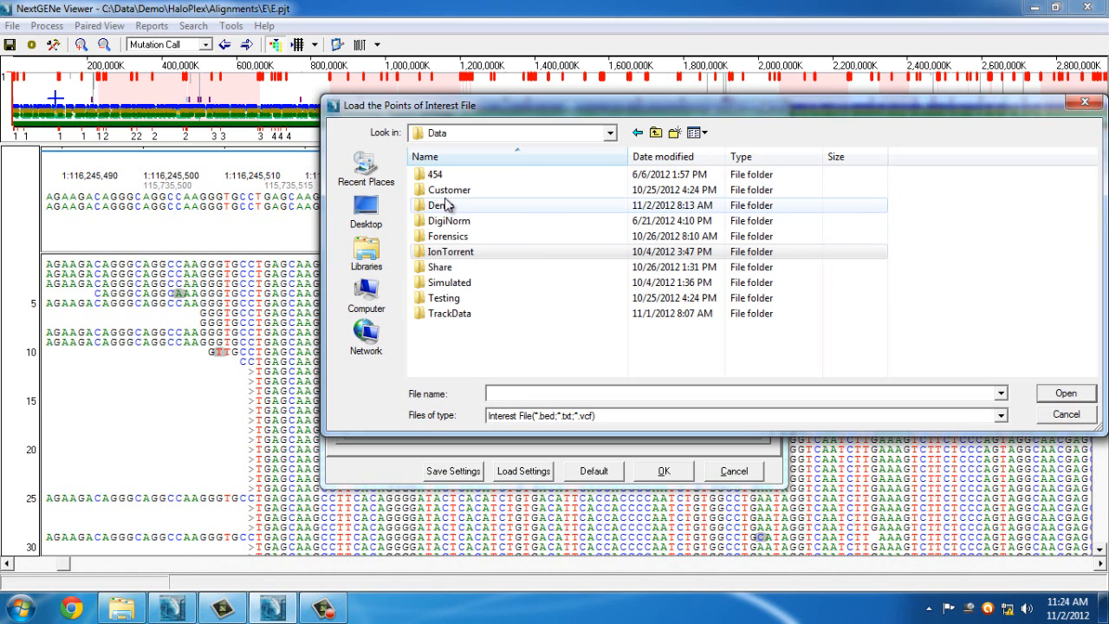
double_click(444, 206)
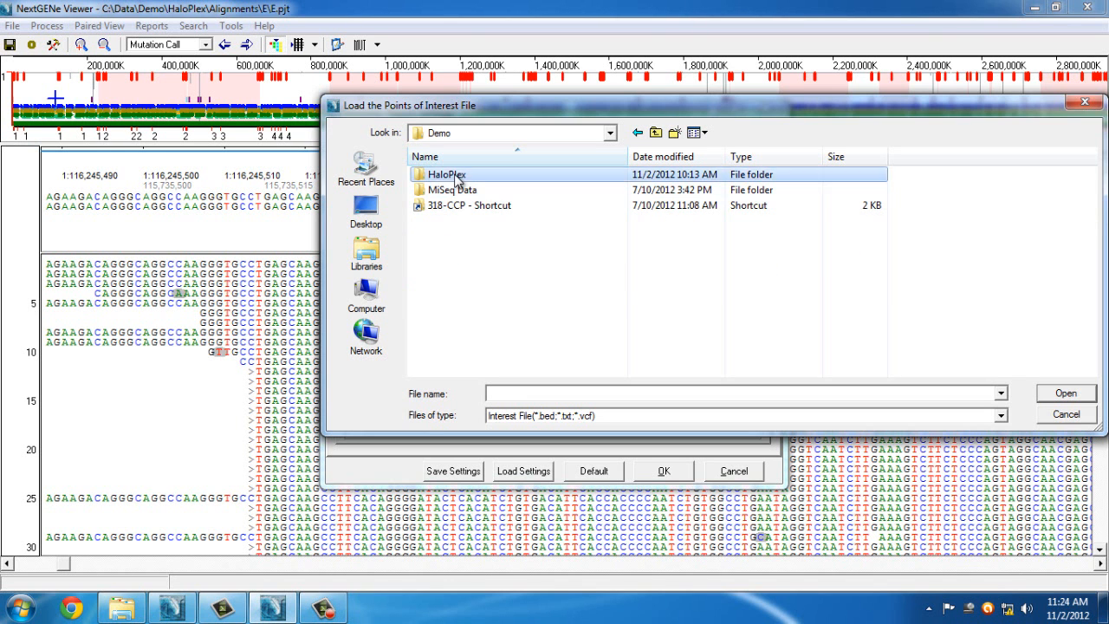
double_click(457, 179)
left_click(466, 253)
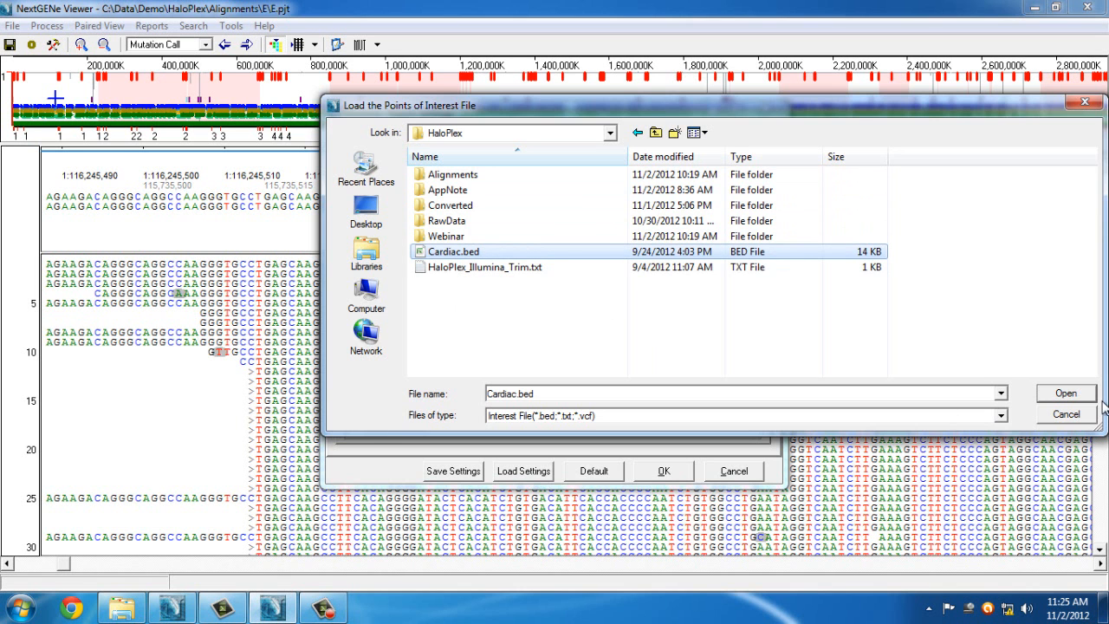
left_click(1066, 393)
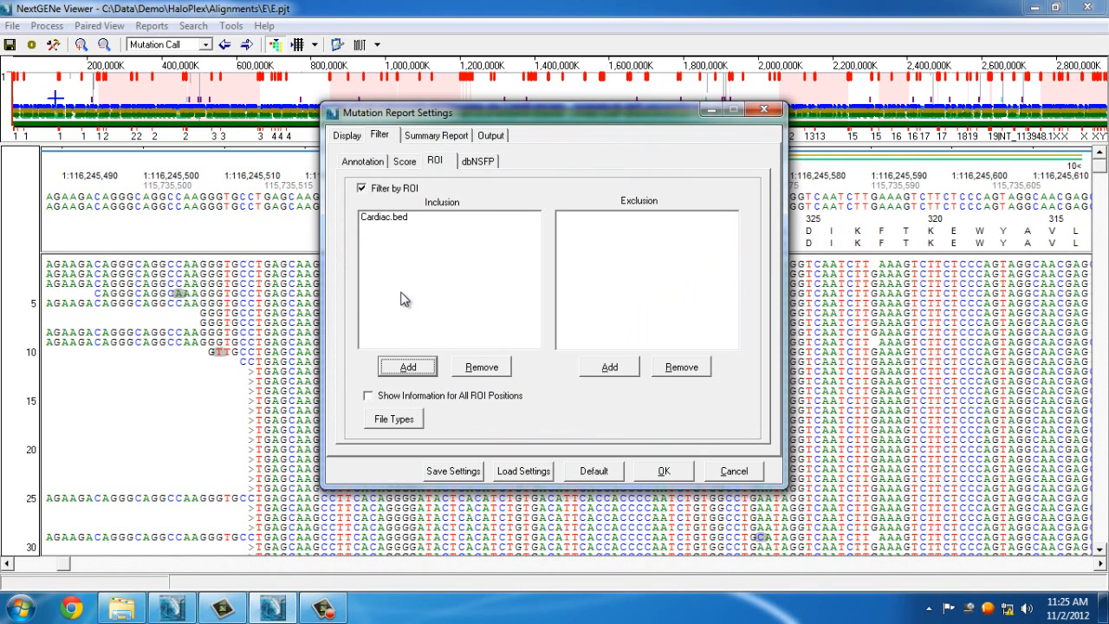
left_click(664, 471)
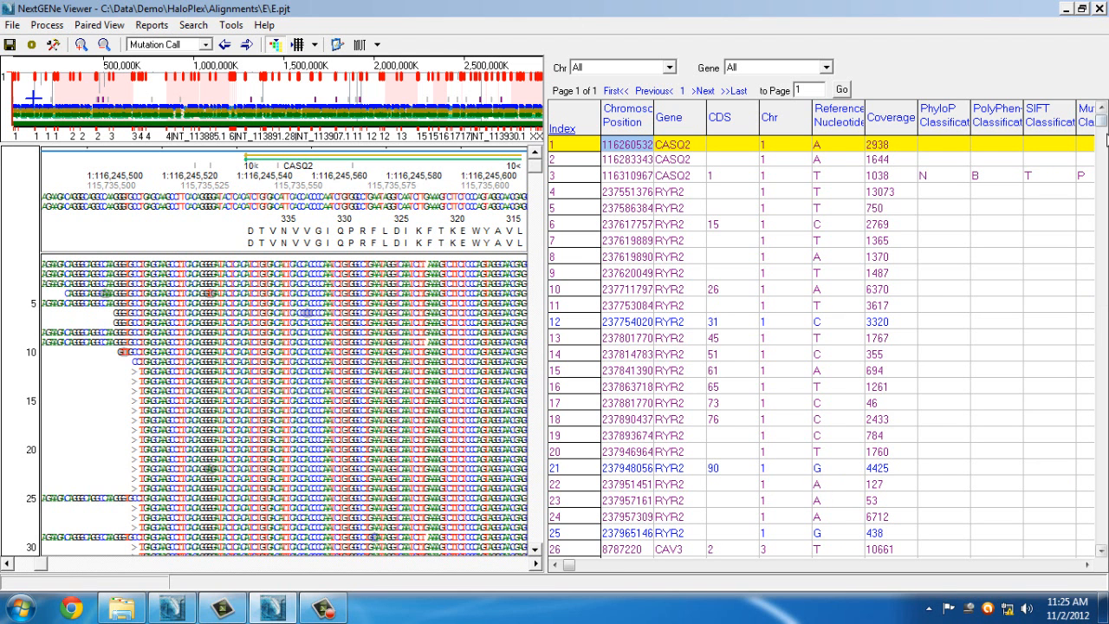
Scroll the mutation report table to its last variants, then bring up the Reports menu
left_click_drag(1101, 125, 1101, 538)
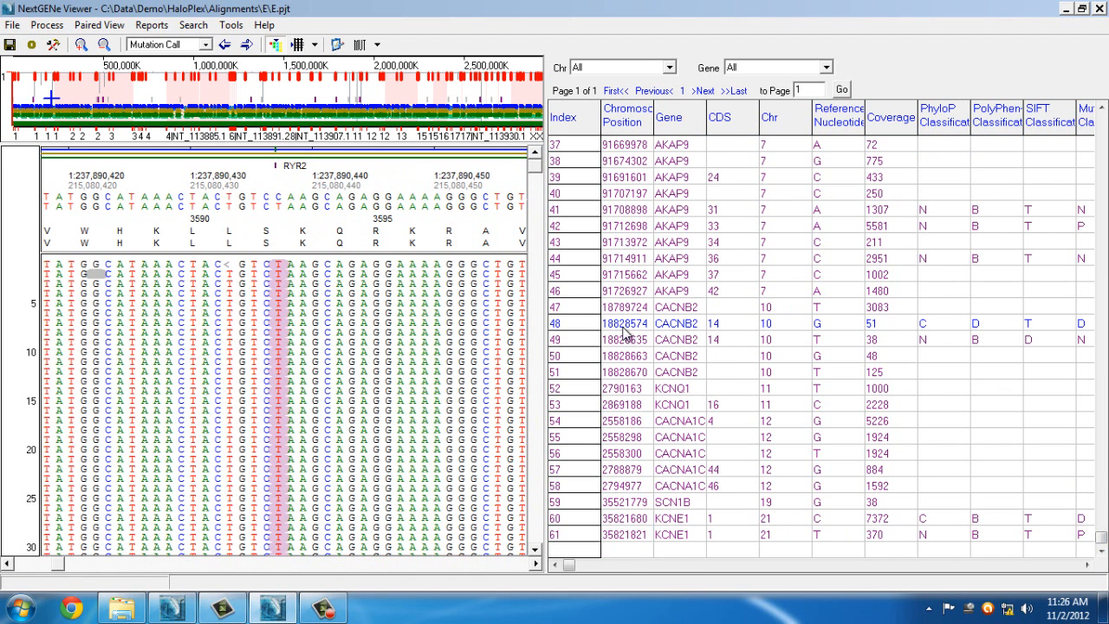
left_click(151, 26)
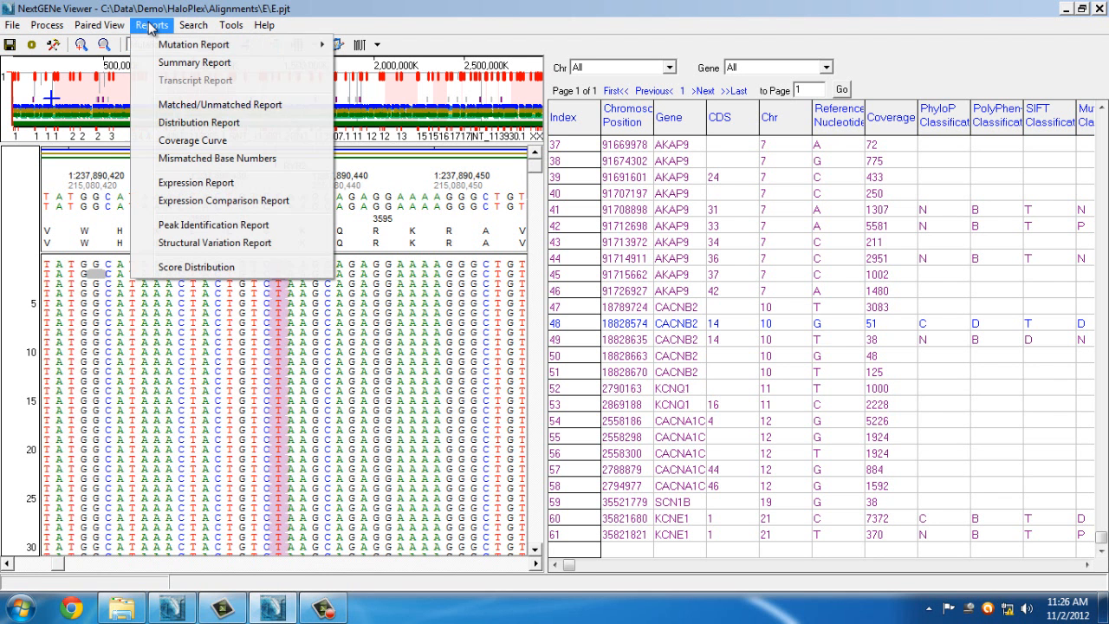
Create a Coverage Curve limited to Cardiac.bed regions with coverage highlighted up to 20
left_click(191, 142)
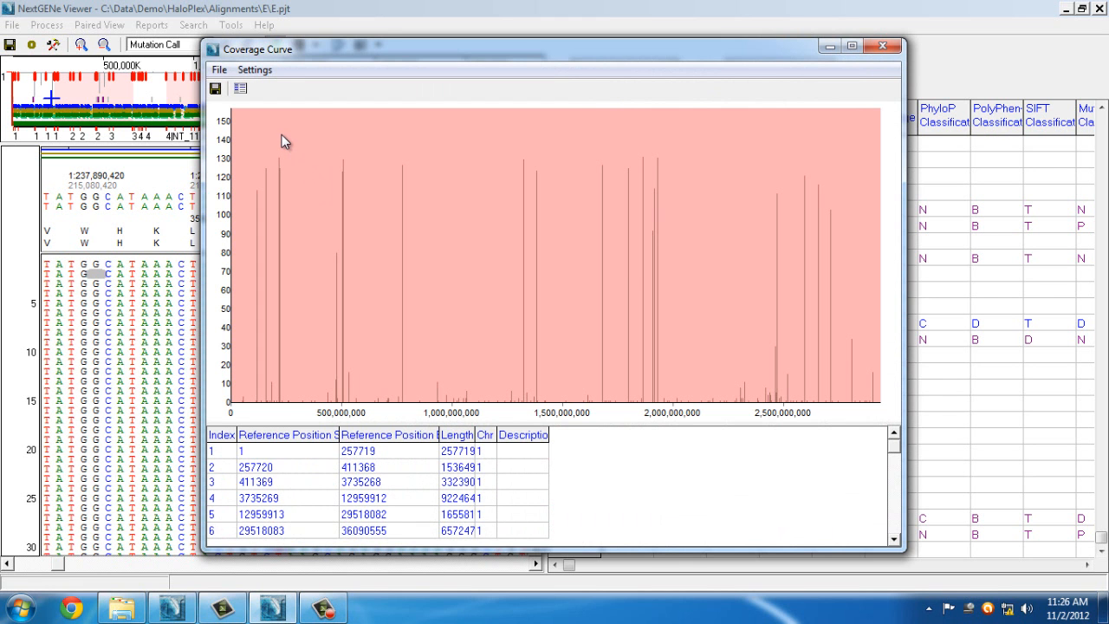
left_click(255, 69)
left_click(271, 88)
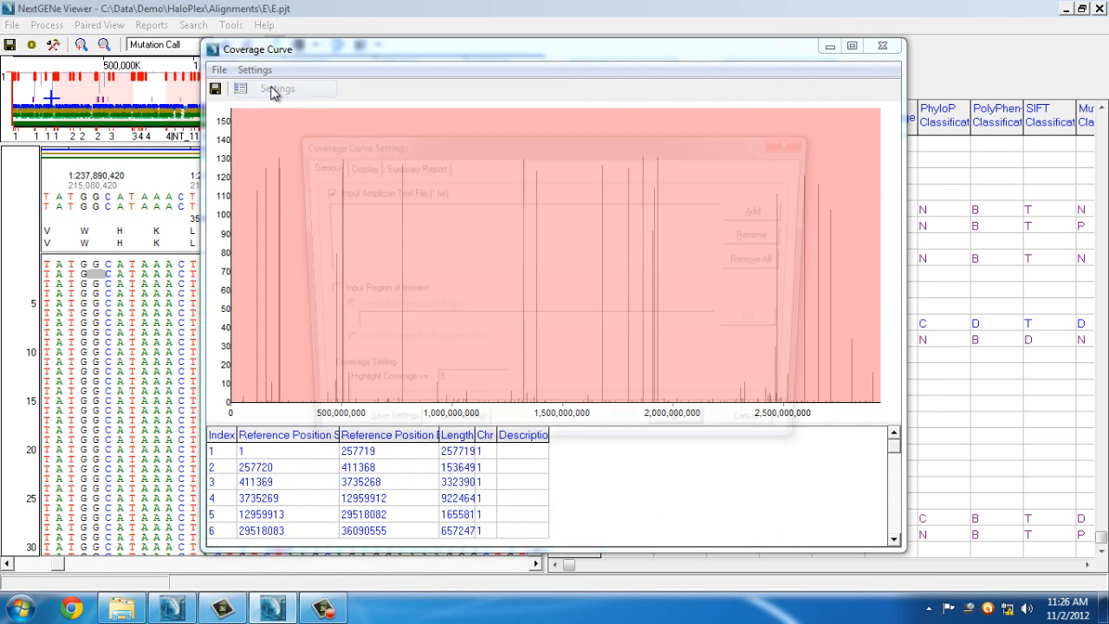
left_click(357, 292)
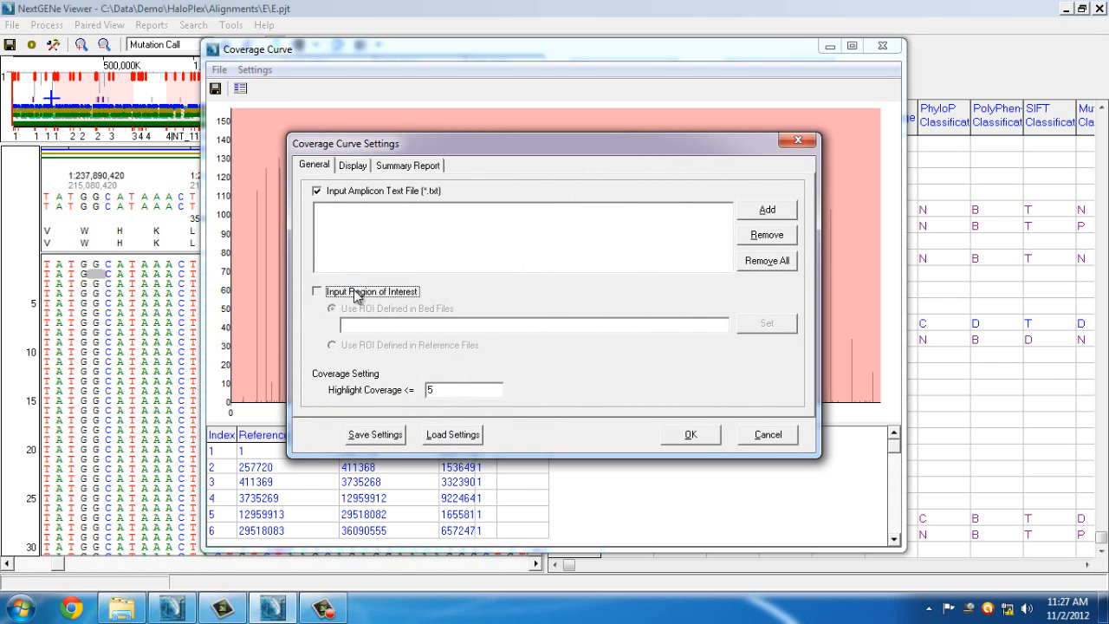
left_click(767, 323)
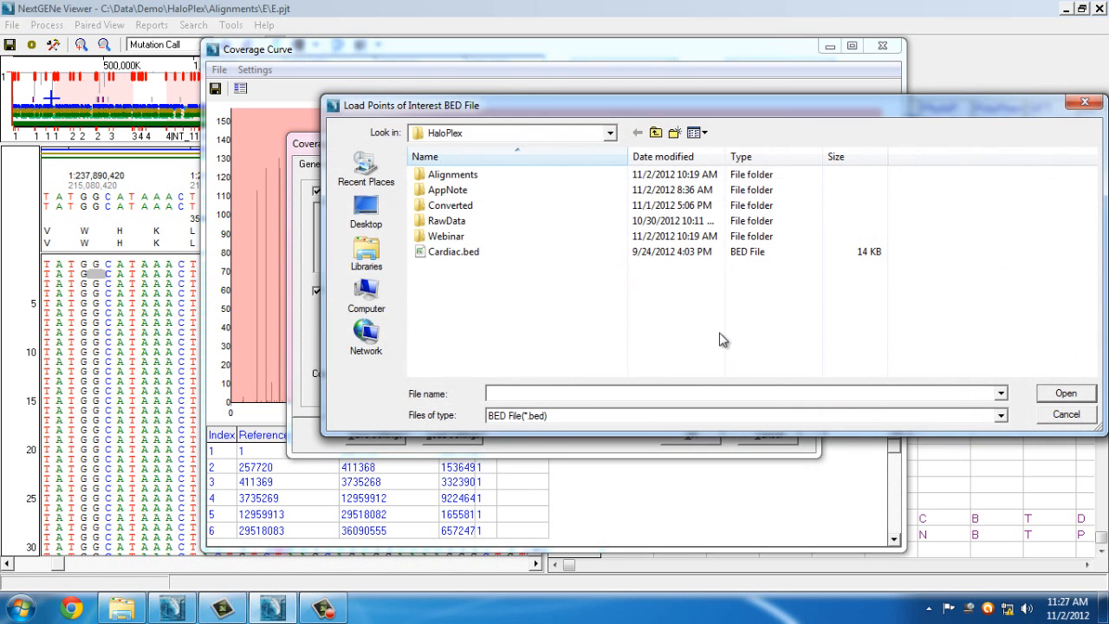
left_click(465, 253)
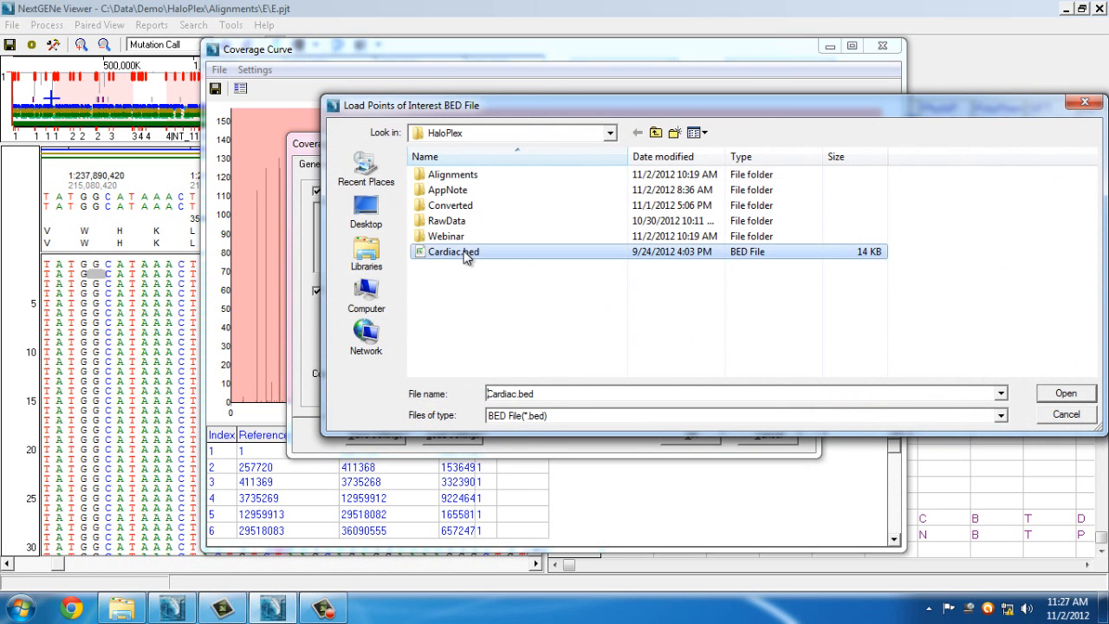
left_click(1064, 395)
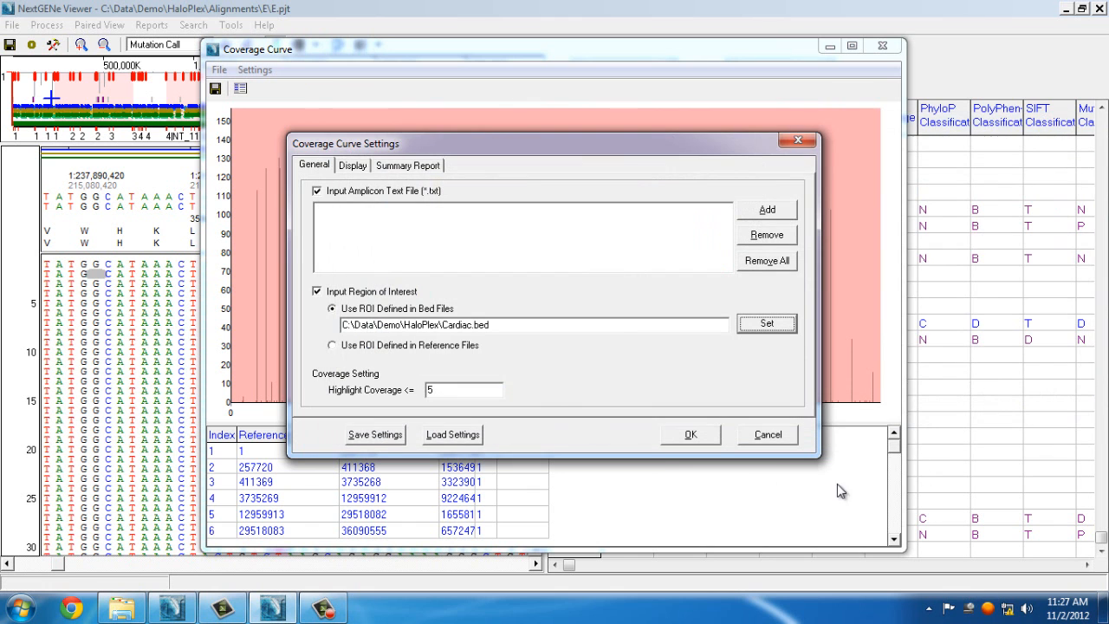
double_click(426, 391)
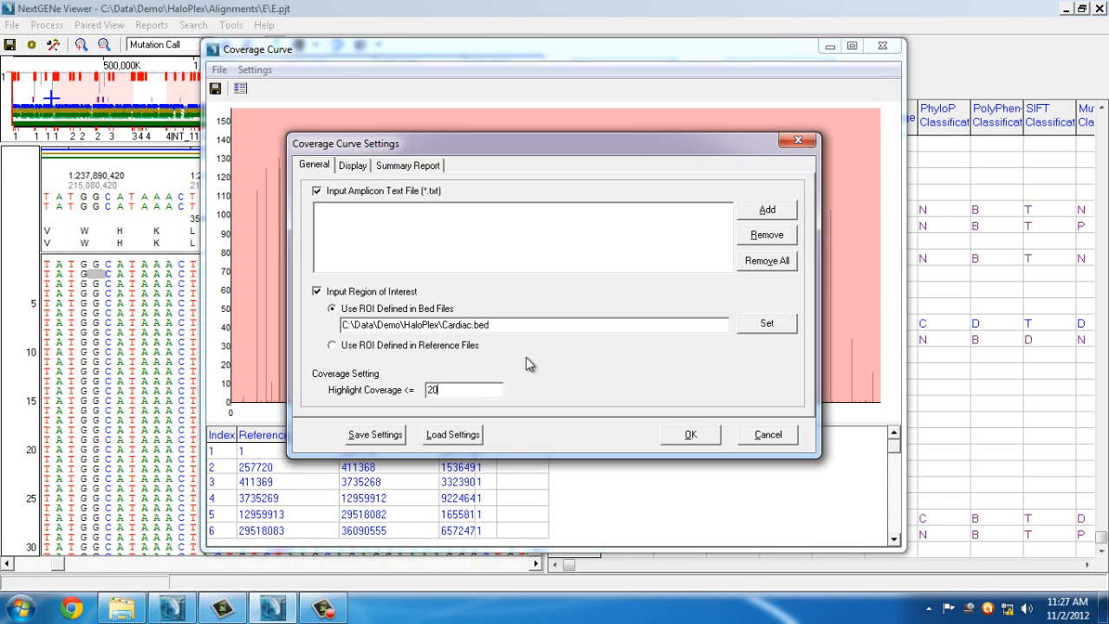
left_click(691, 436)
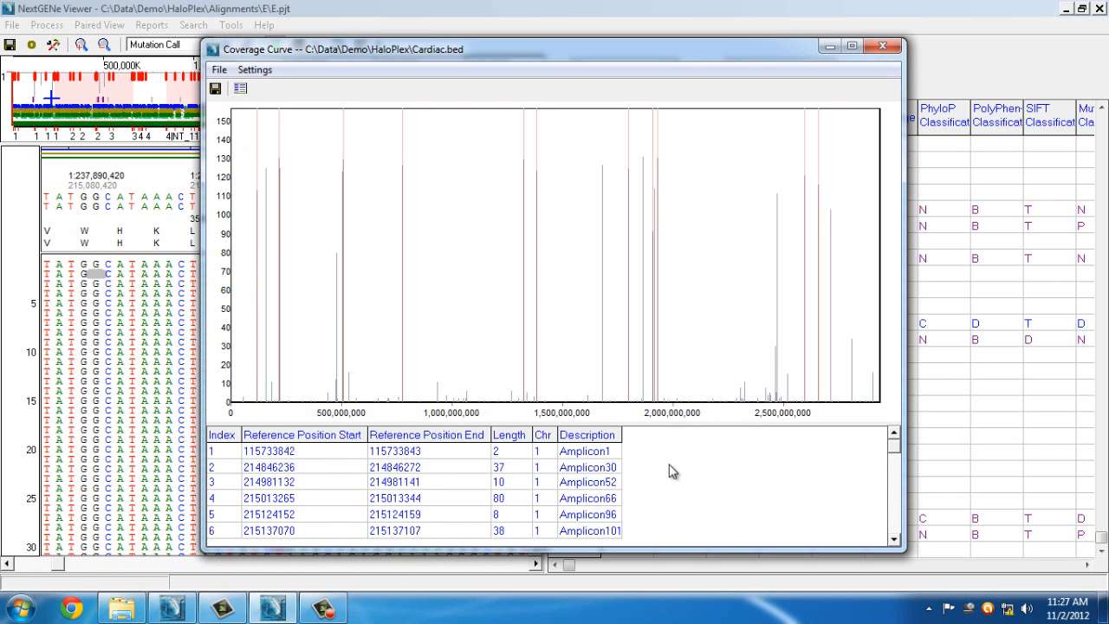
Zoom the coverage chart to about 1,321,660,800–1,321,662,500
left_click(552, 215)
left_click_drag(414, 154, 466, 217)
left_click_drag(483, 176, 569, 258)
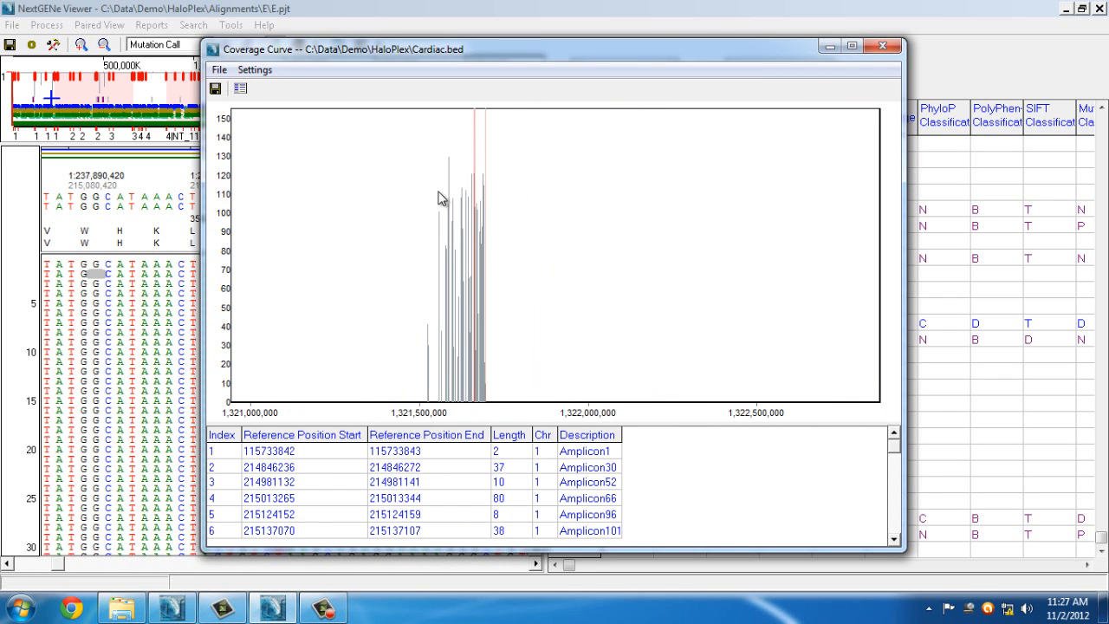
left_click_drag(439, 194, 571, 359)
left_click_drag(352, 227, 460, 322)
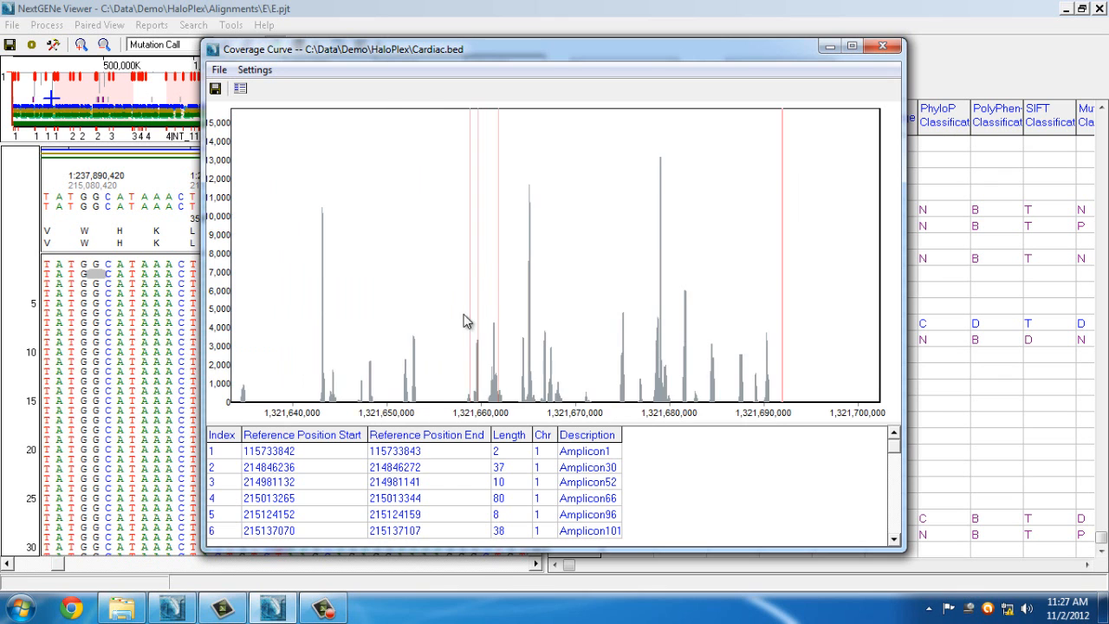
left_click_drag(432, 246, 522, 333)
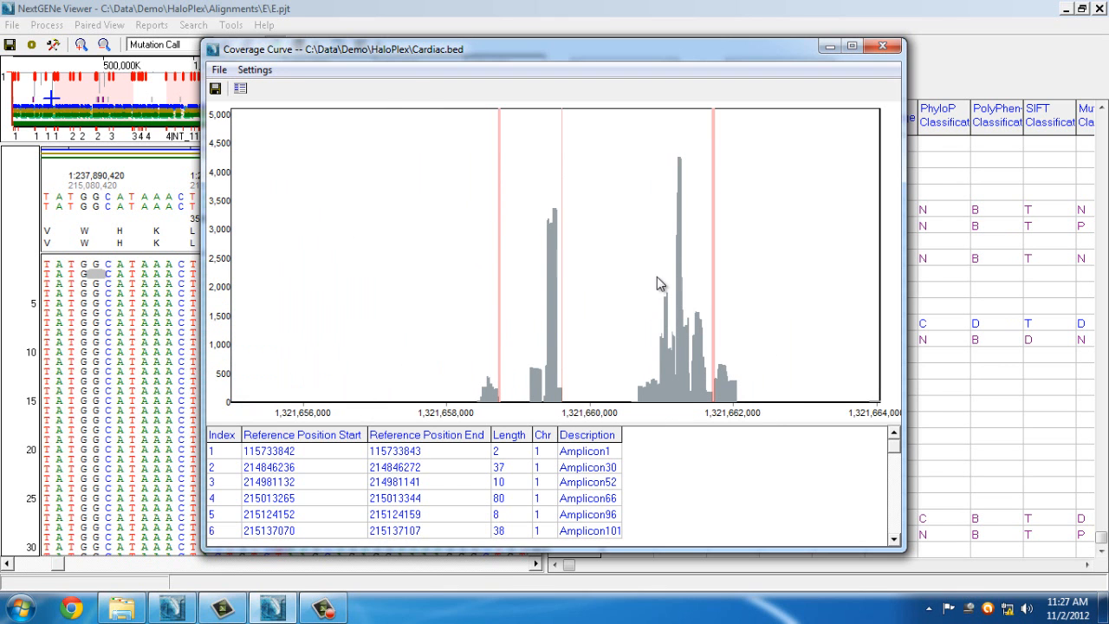
left_click_drag(648, 240, 773, 346)
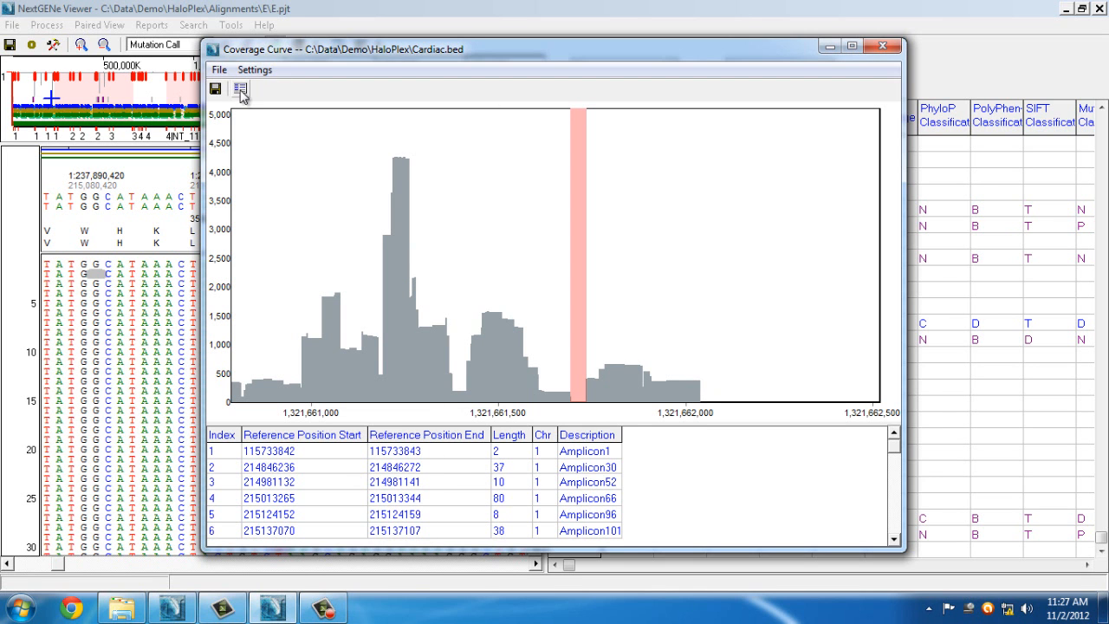
Show Target Region Statistics, zoom its coverage axis to about 0–940, and review reads on target
left_click(242, 91)
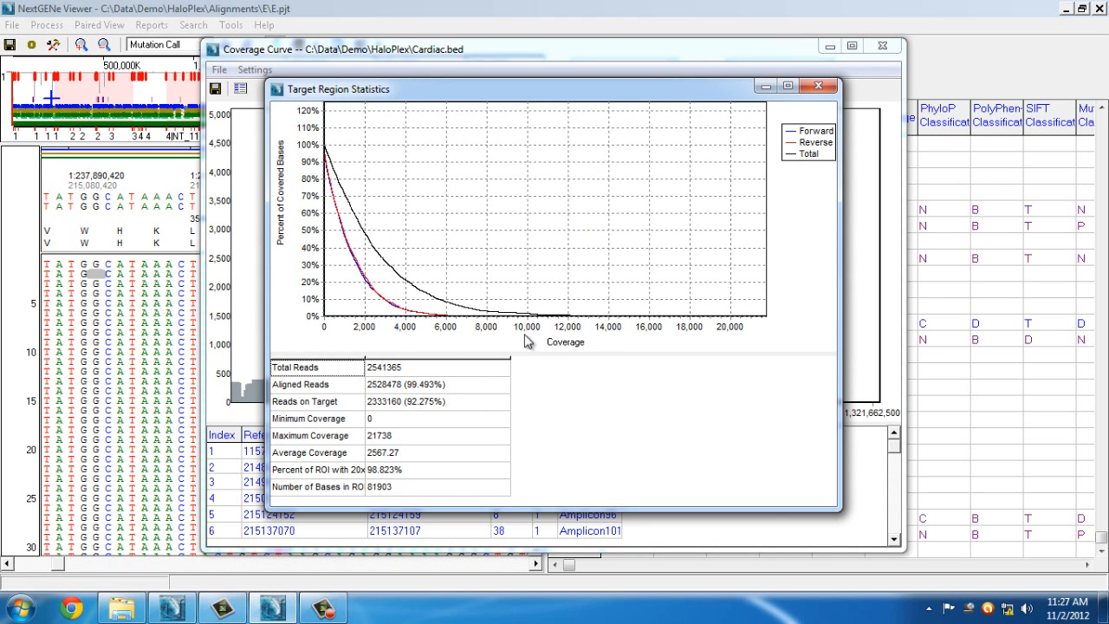
left_click_drag(354, 256, 401, 257)
left_click_drag(332, 145, 472, 298)
left_click_drag(359, 127, 493, 251)
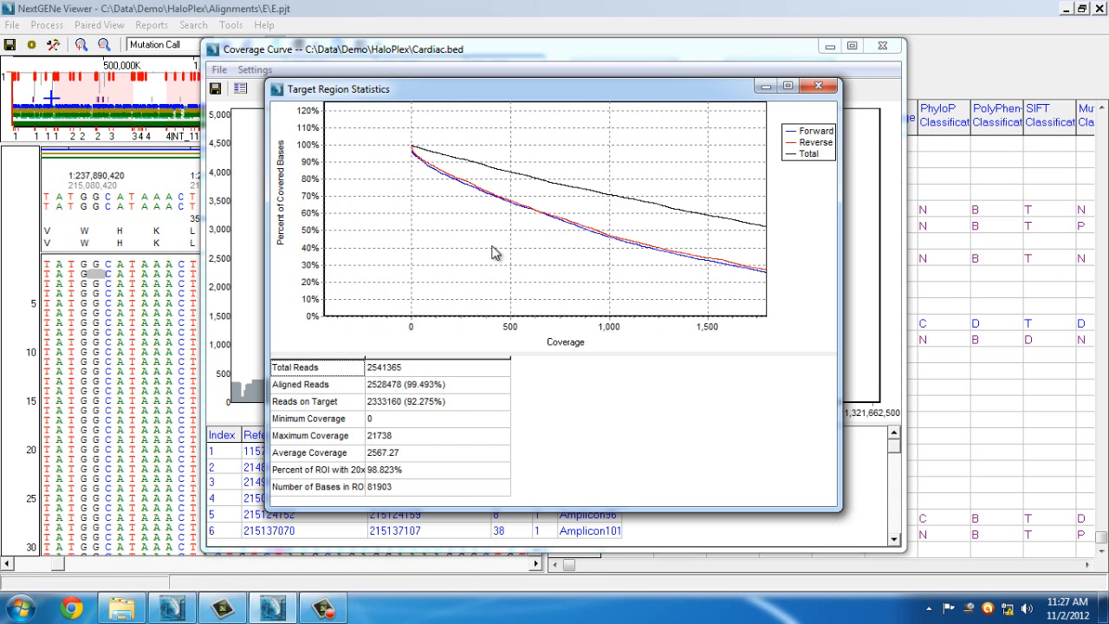
left_click_drag(603, 273, 603, 270)
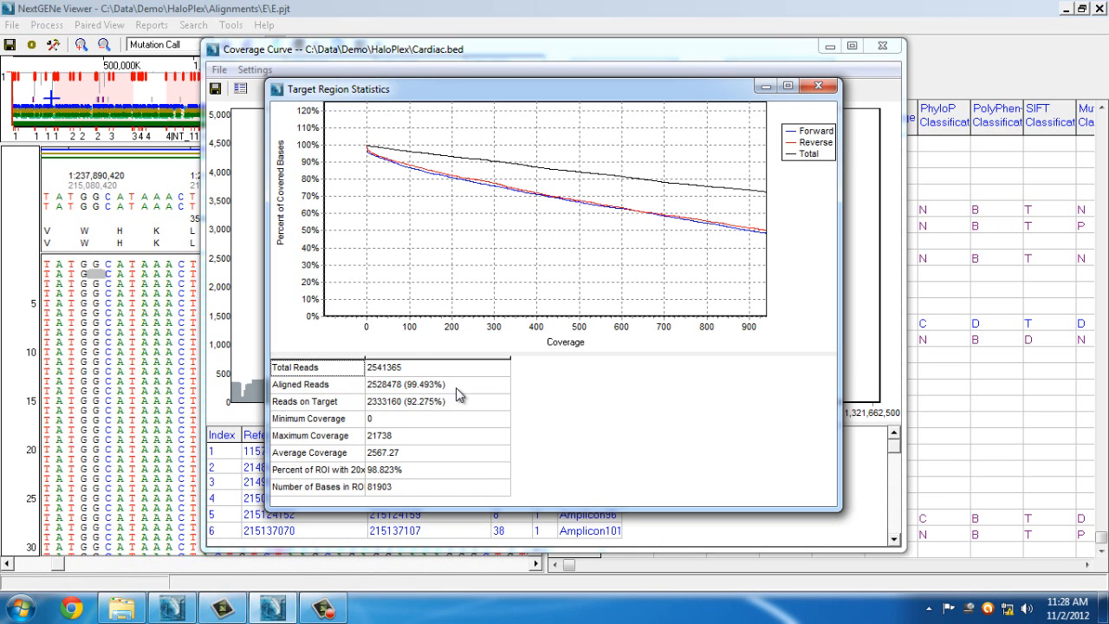
left_click(414, 410)
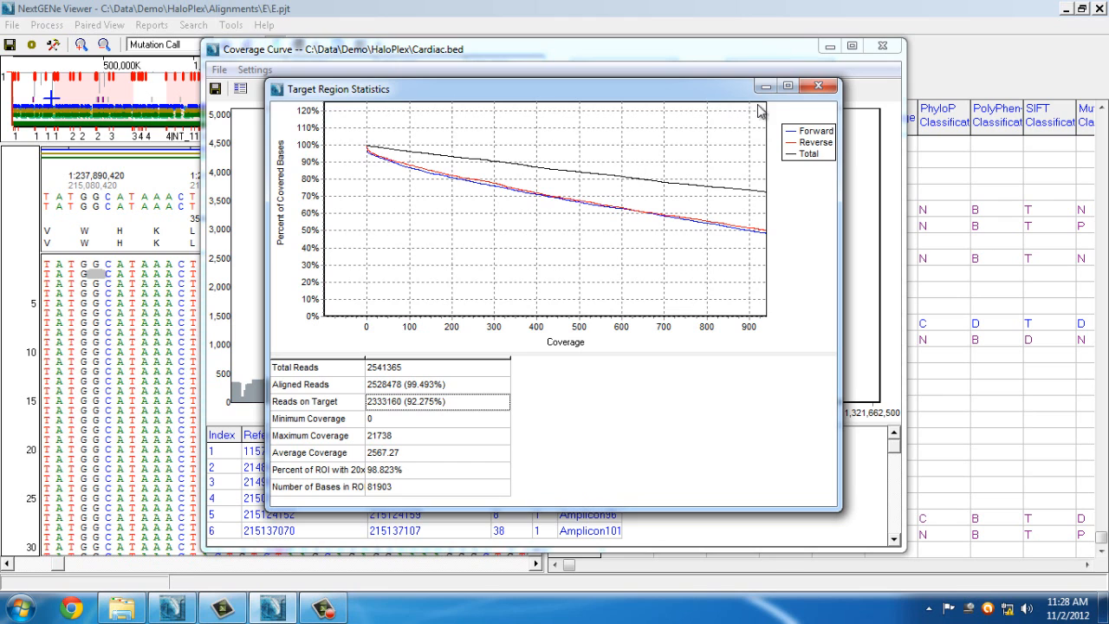
Close the statistics and Coverage Curve windows and start a new CNV analysis
left_click(817, 90)
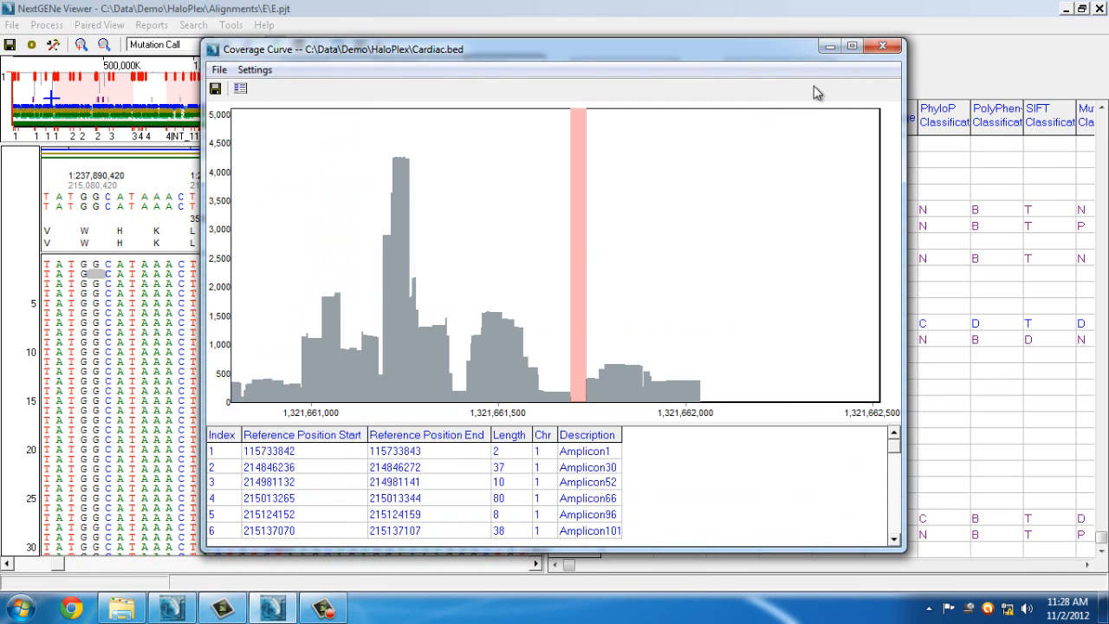
left_click(893, 48)
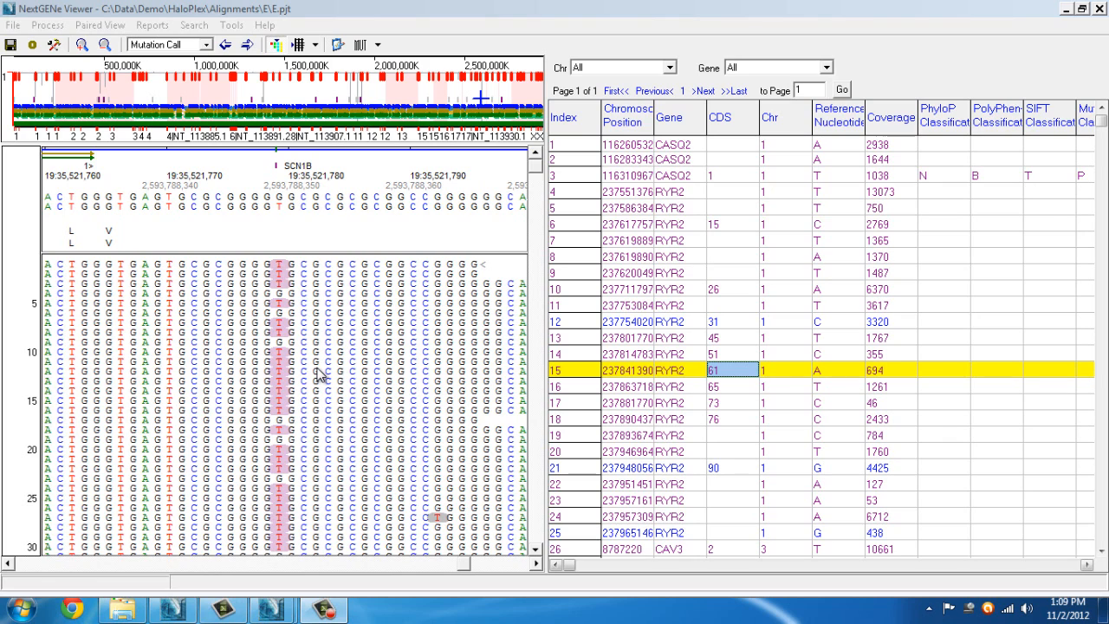
left_click(230, 26)
left_click(285, 286)
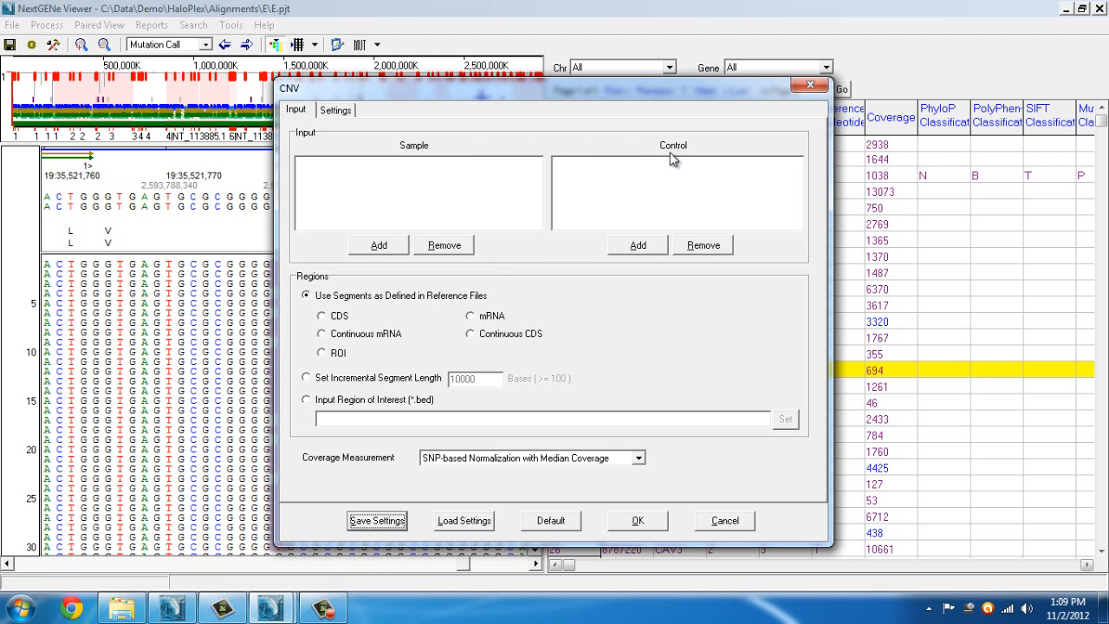
Add Alignments\E\E.pjt as the CNV sample project
left_click(371, 249)
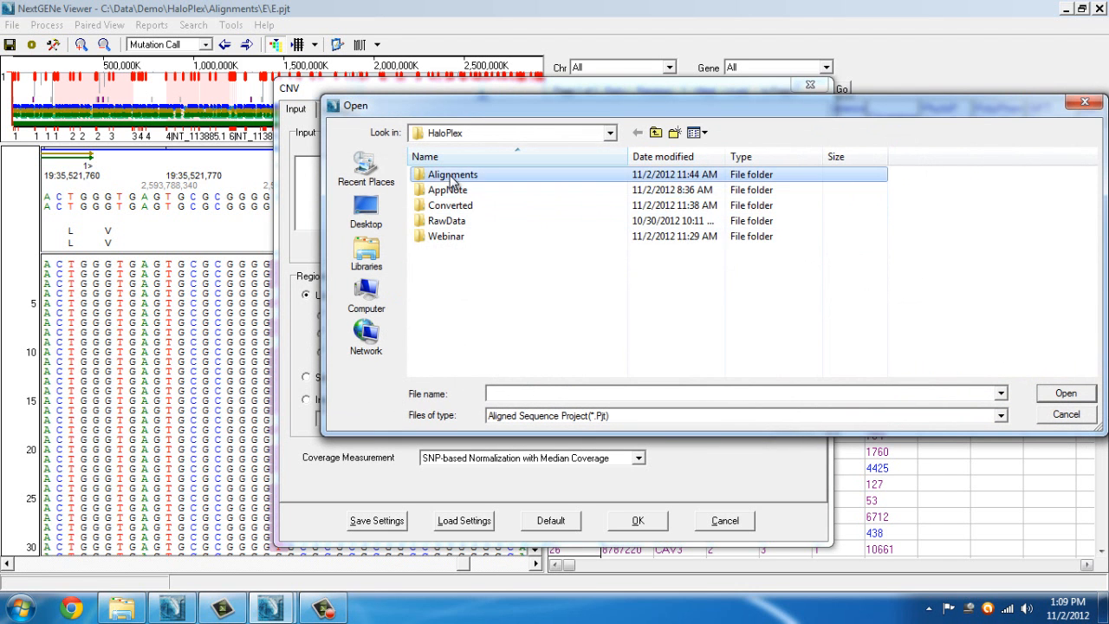
double_click(453, 176)
double_click(449, 175)
left_click(455, 190)
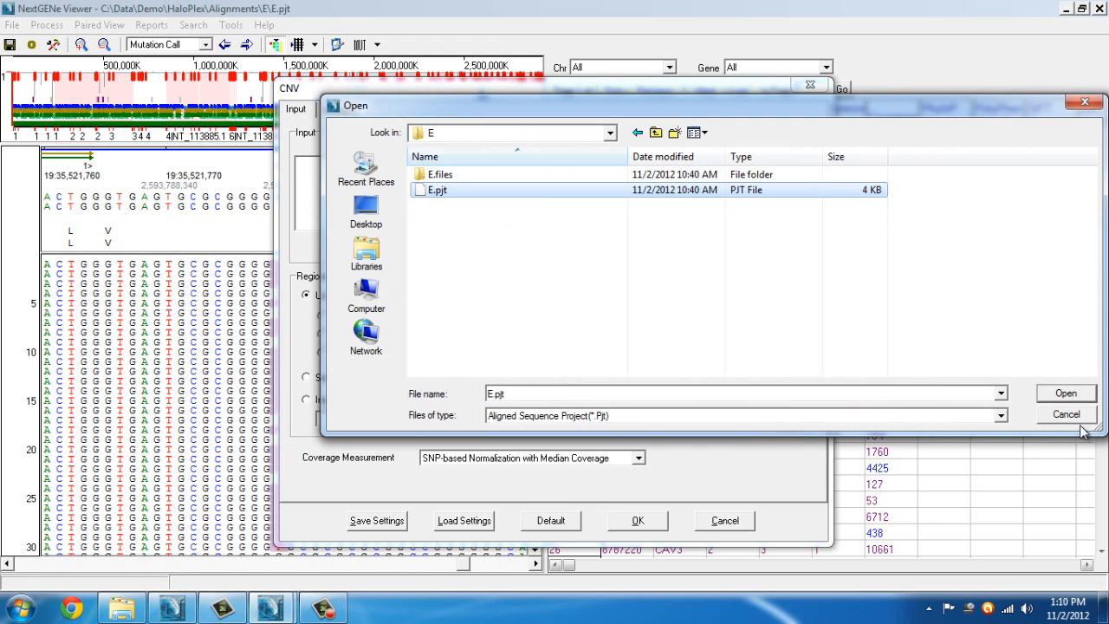
left_click(1065, 393)
Add Alignments\F\F.pjt as the CNV control project
left_click(638, 248)
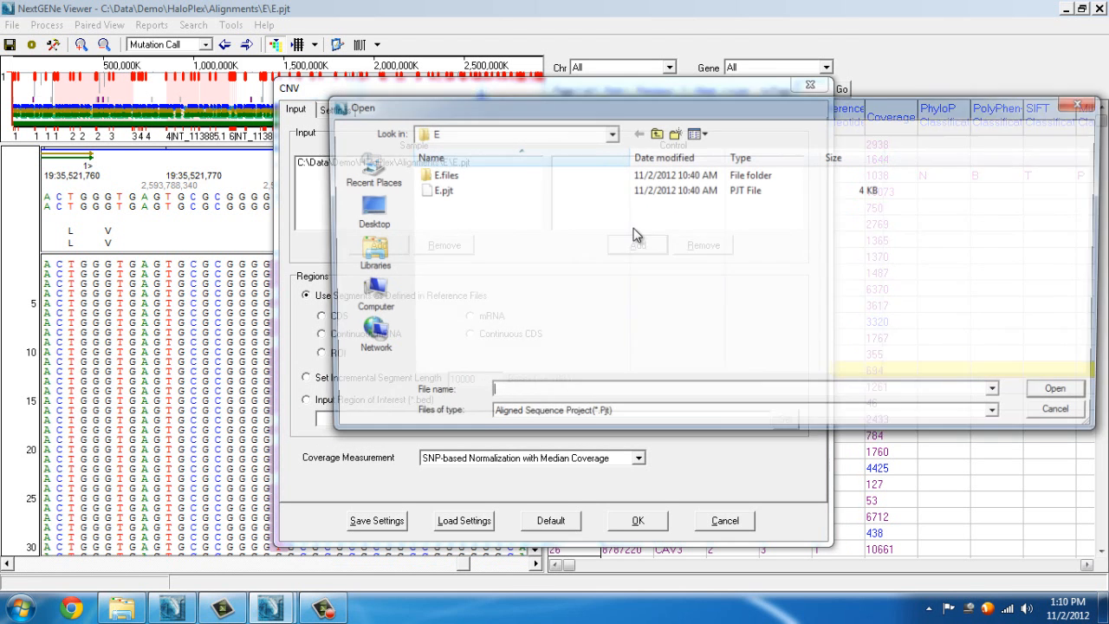
left_click(657, 134)
left_click(430, 191)
double_click(431, 191)
left_click(444, 194)
left_click(1065, 393)
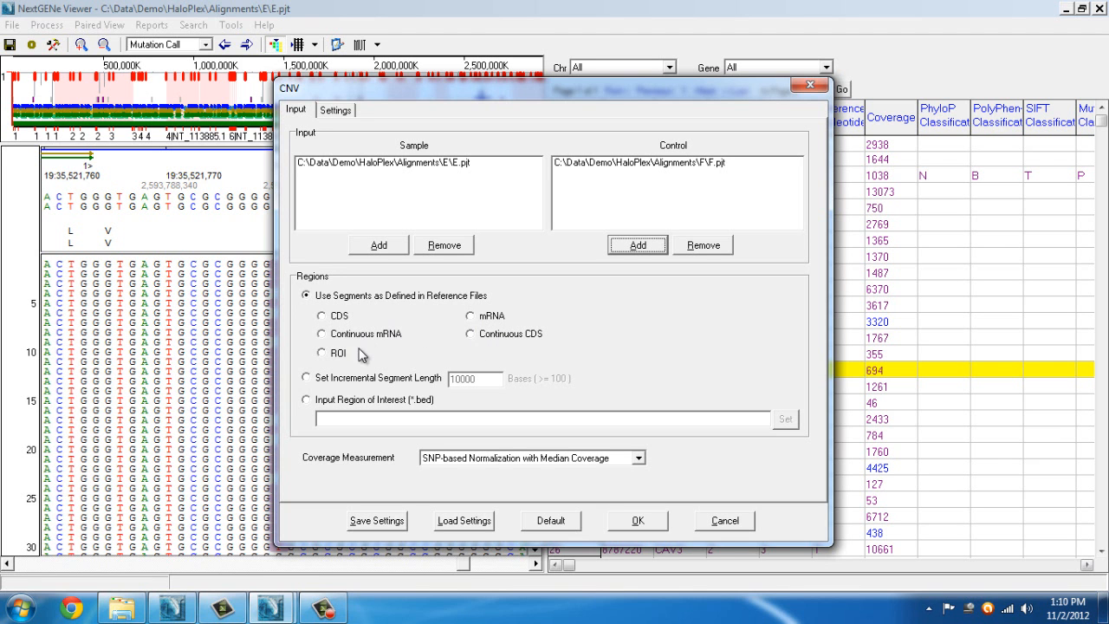
Take CNV regions from HaloPlex\Cardiac.bed, keeping SNP-based Normalization with Median Coverage
left_click(307, 379)
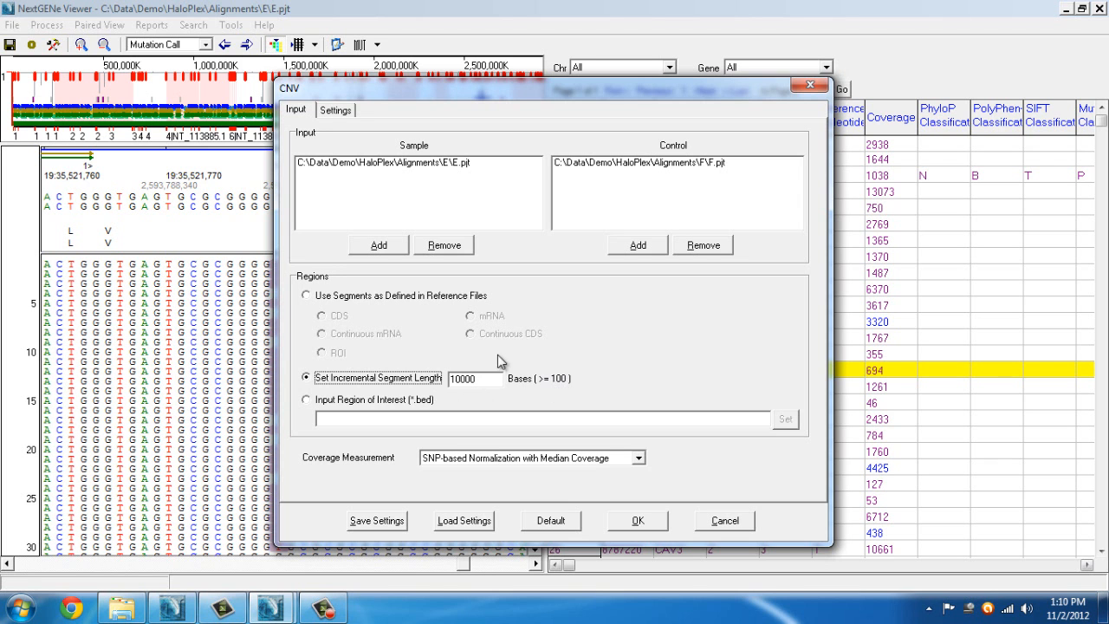
left_click(357, 402)
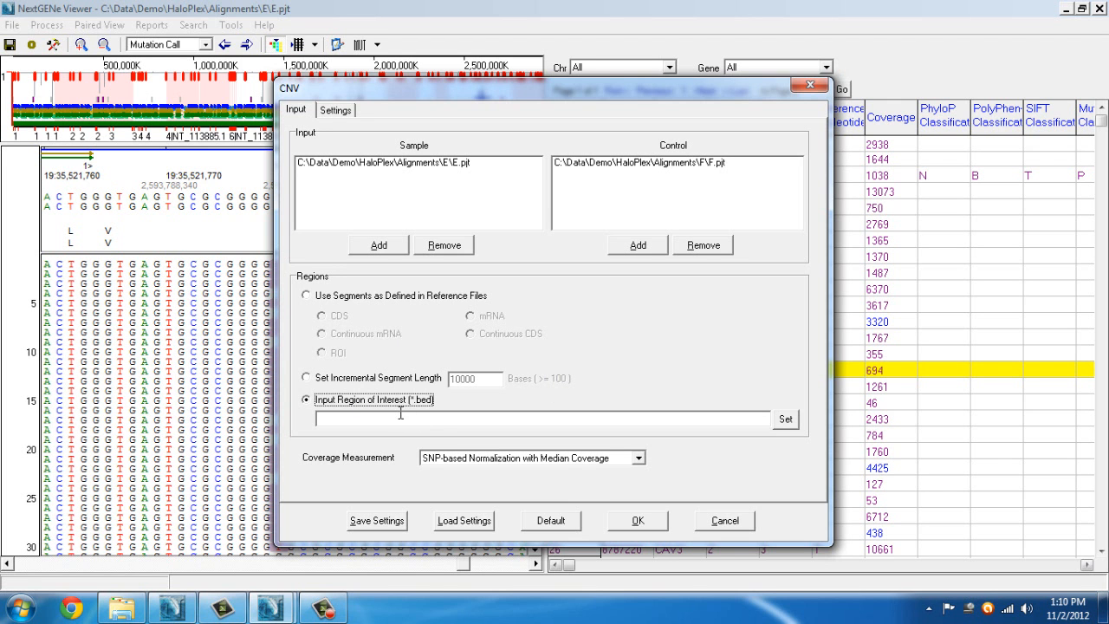
left_click(785, 419)
left_click(656, 132)
left_click(656, 132)
left_click(468, 252)
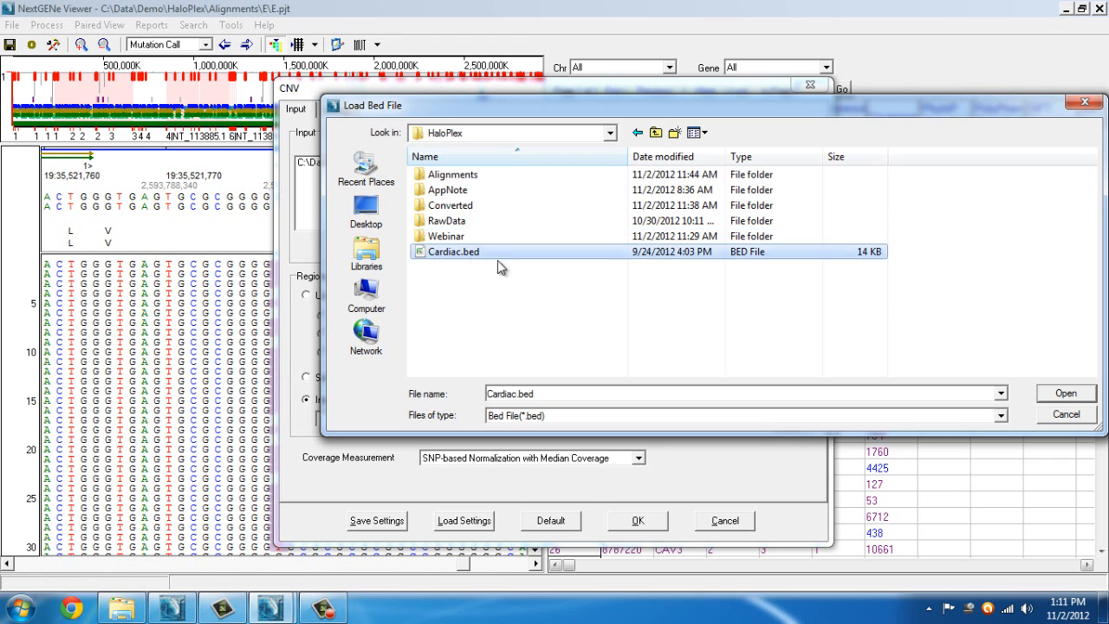
left_click(1085, 395)
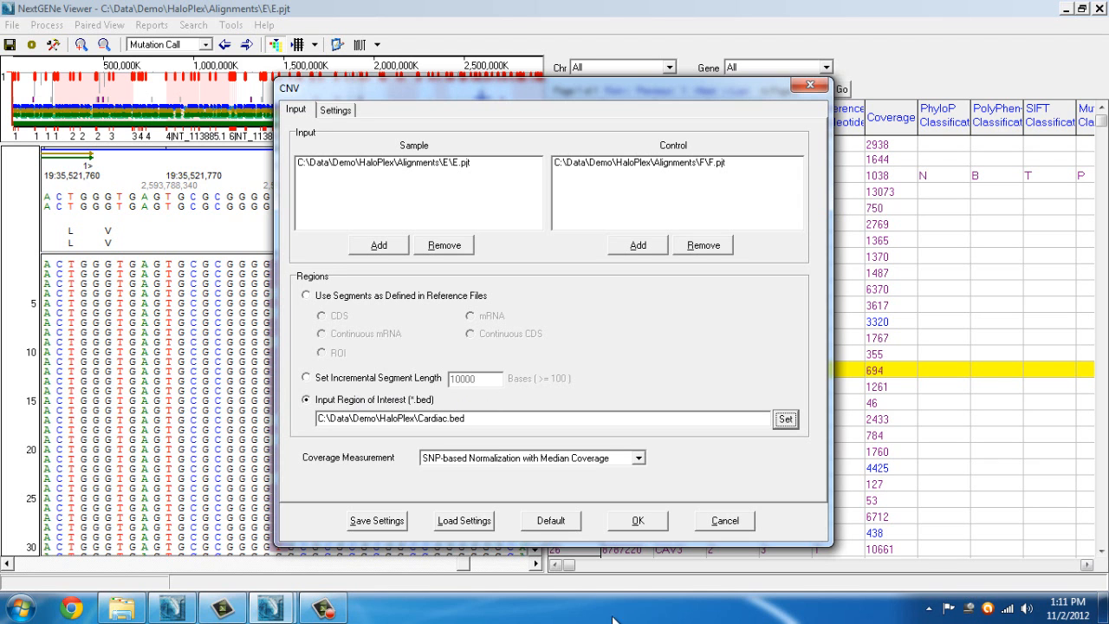
left_click(640, 459)
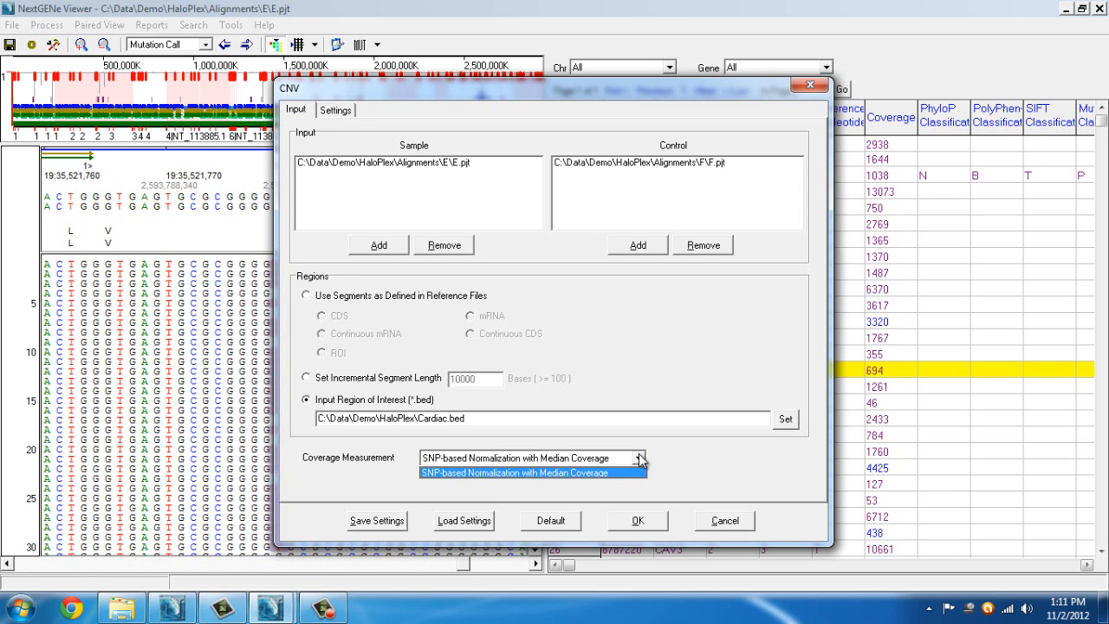
left_click(641, 460)
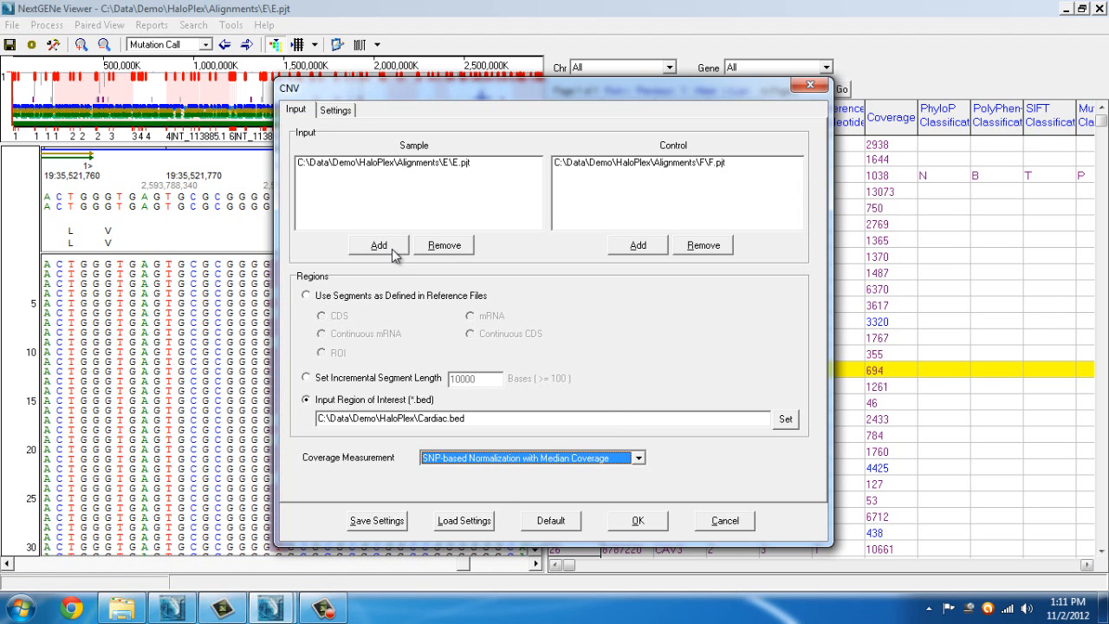
left_click(342, 110)
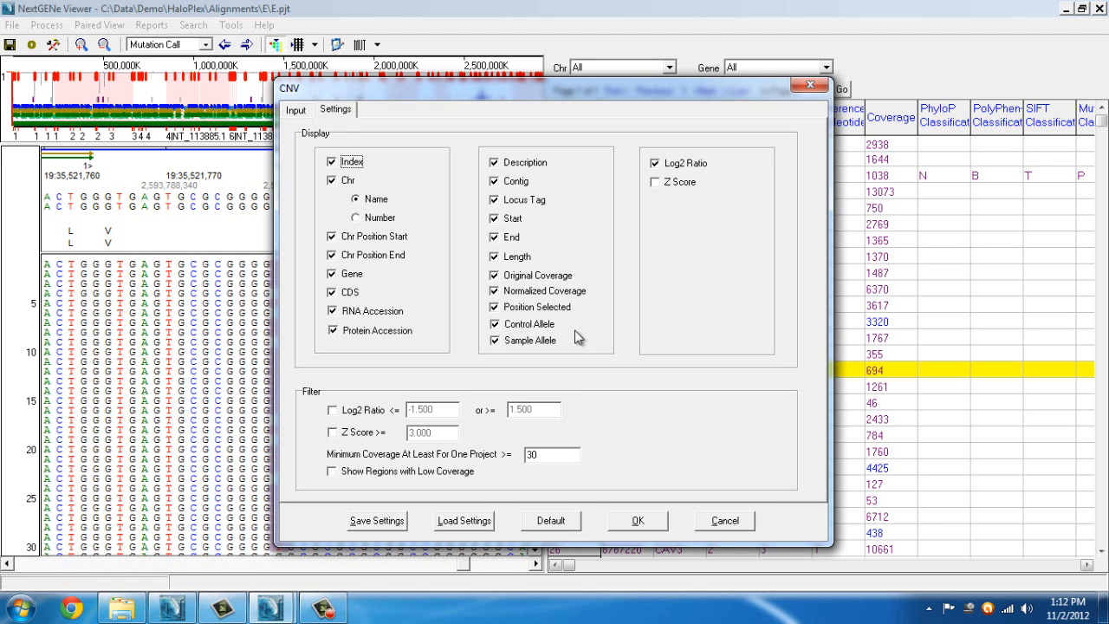
Enable the Log2 Ratio filter with thresholds -0.7 and 0.7
left_click(331, 411)
key("Tab")
type("-")
key("Tab")
type("0.7")
Turn on the Z Score filter at 3.000 and raise minimum coverage to 100
left_click(332, 432)
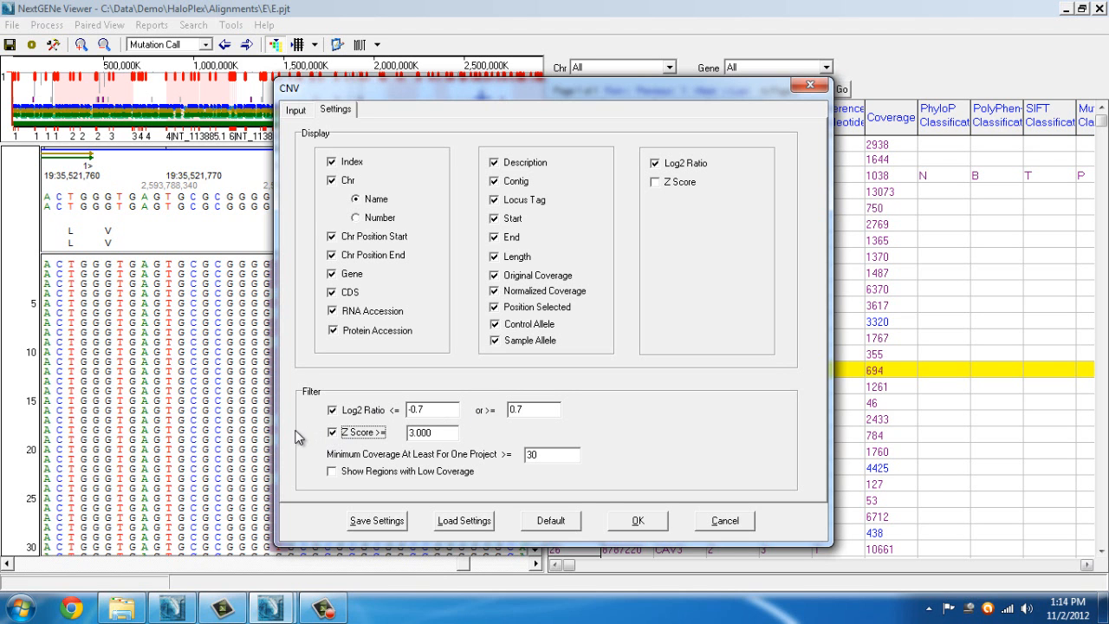
double_click(542, 454)
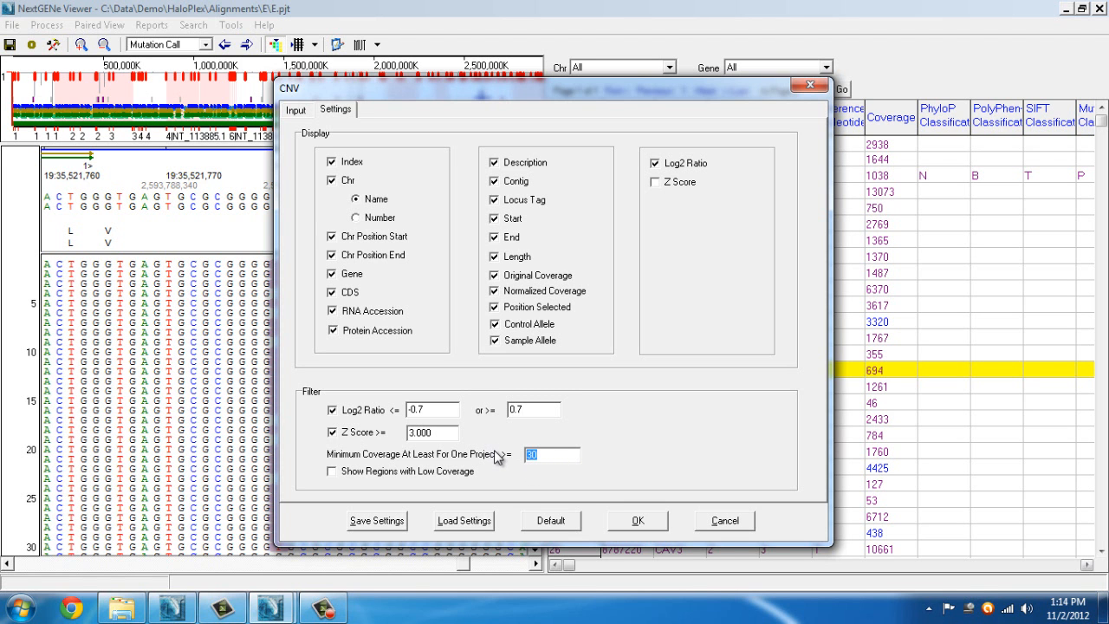
type("100")
left_click(677, 184)
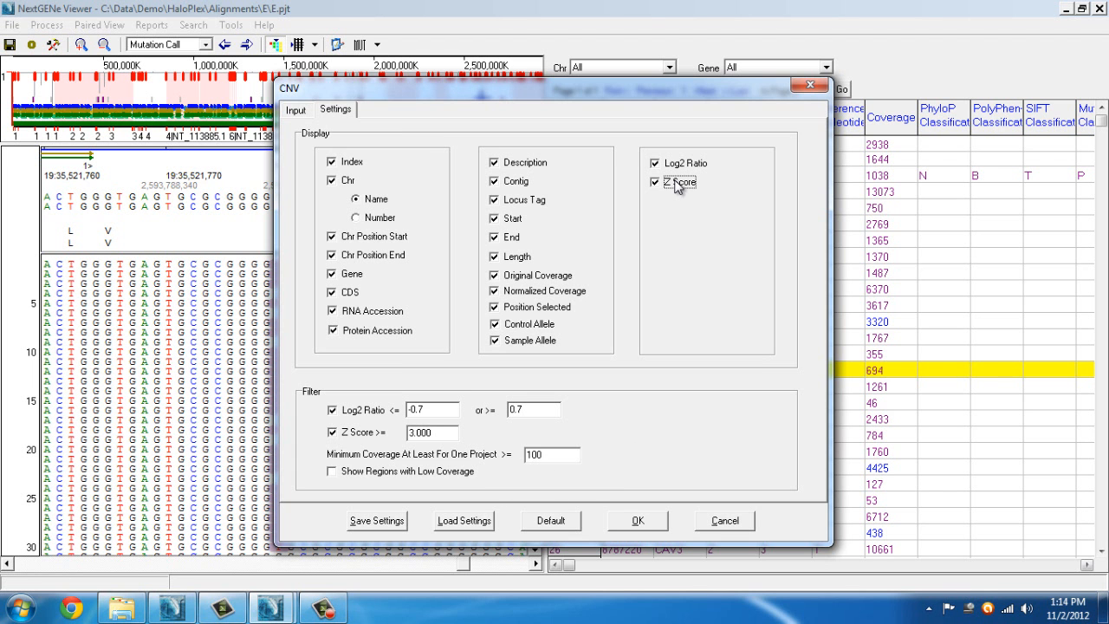
Run the CNV analysis comparing sample E.pjt against control F.pjt
left_click(637, 521)
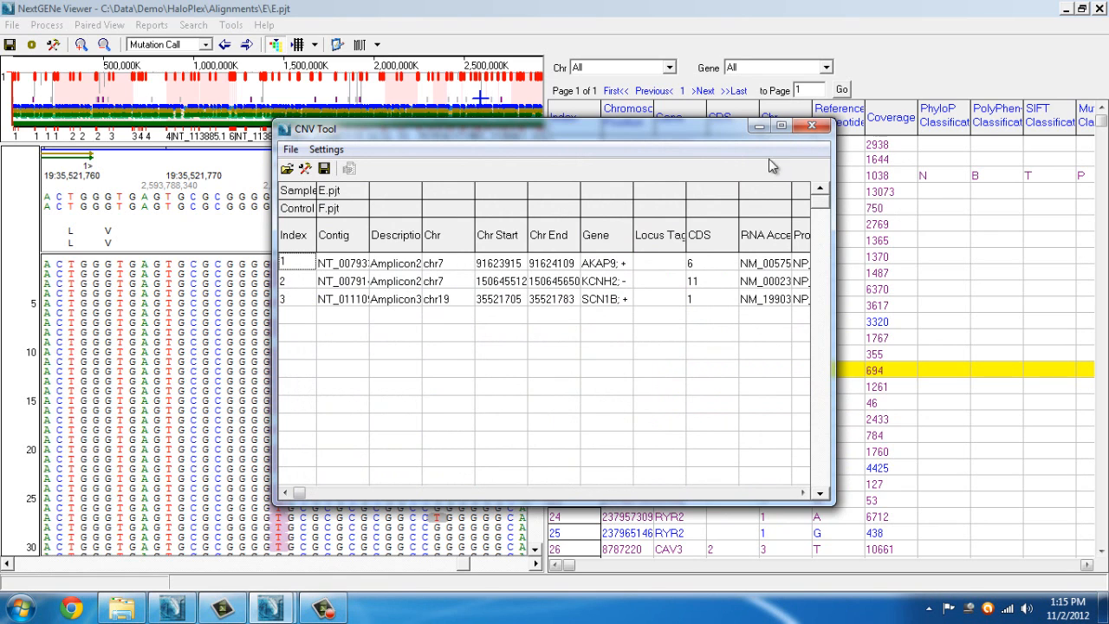
Maximize the CNV Tool results and widen the Contig column to show full names
left_click(781, 126)
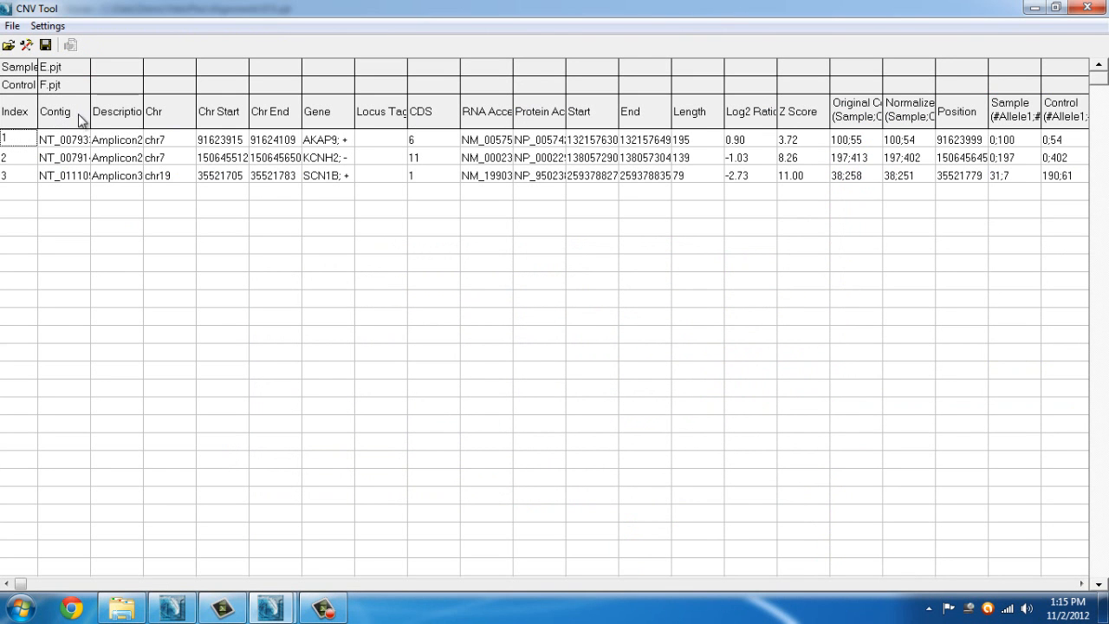
left_click_drag(91, 111, 210, 103)
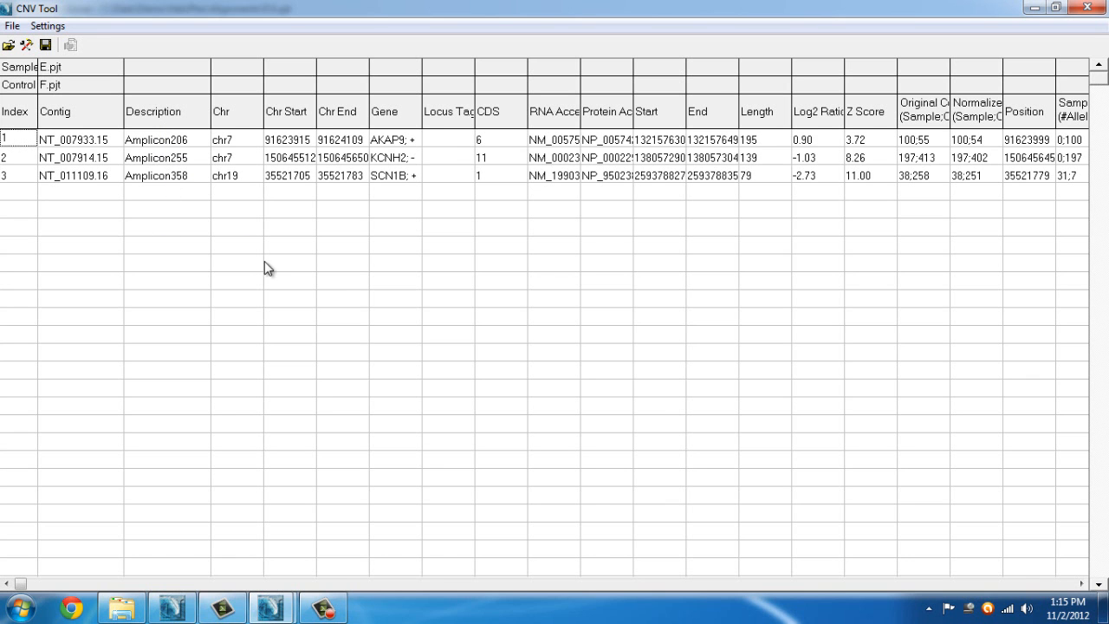
left_click(444, 160)
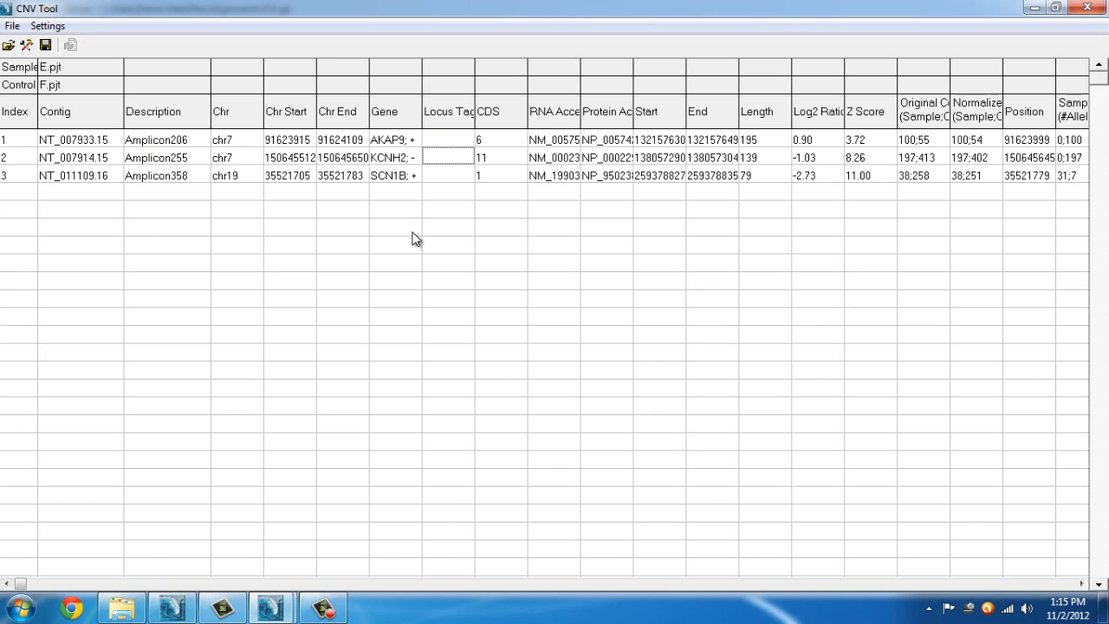